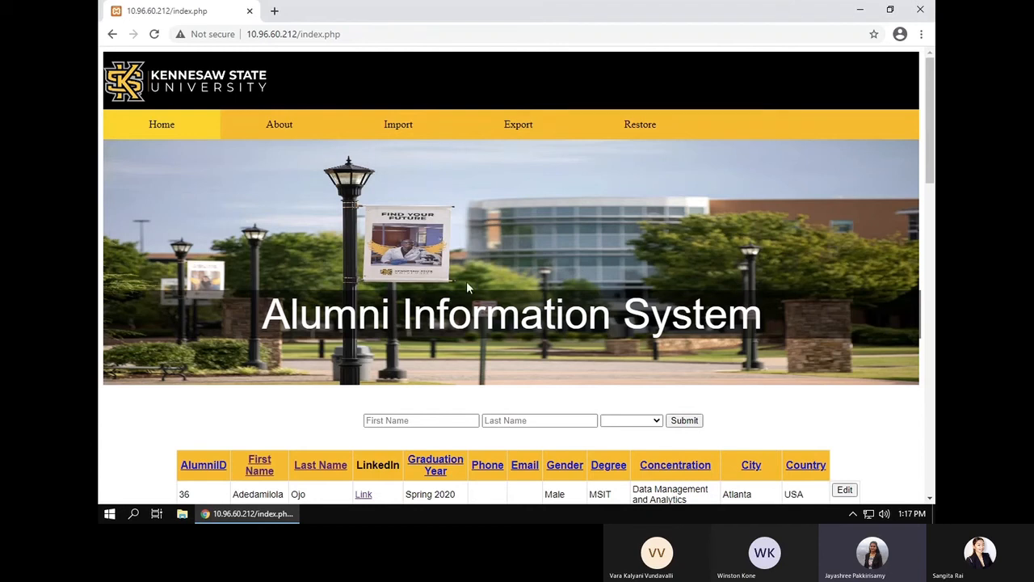
Step: Browse the alumni table, then sort it by First Name, toggling through reverse to alphabetical order
{"action": "scroll", "coordinate": [466, 282], "scroll_direction": "down", "scroll_amount": 3}
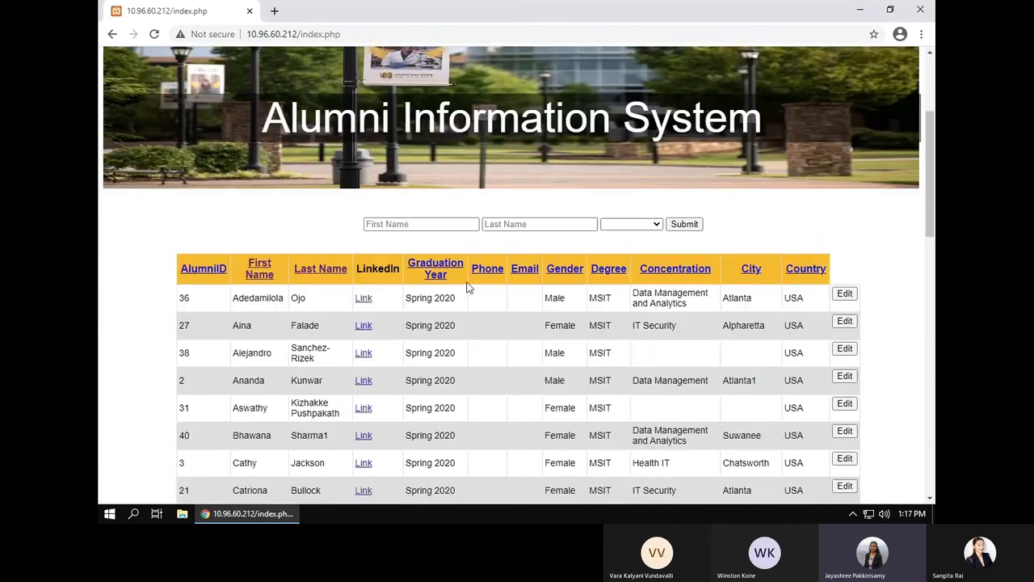
{"action": "scroll", "coordinate": [467, 287], "scroll_direction": "down", "scroll_amount": 2}
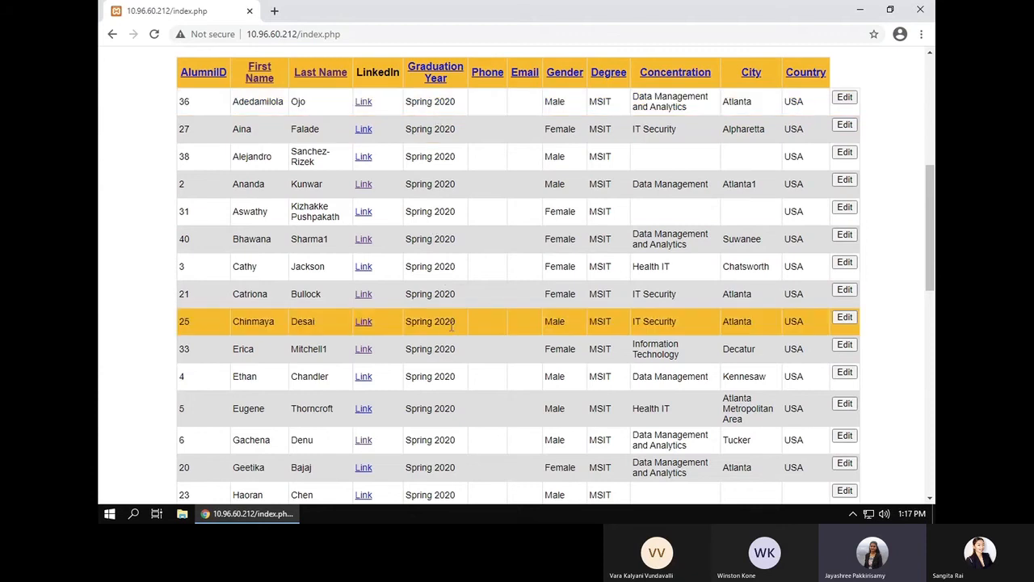
{"action": "scroll", "coordinate": [452, 326], "scroll_direction": "down", "scroll_amount": 3}
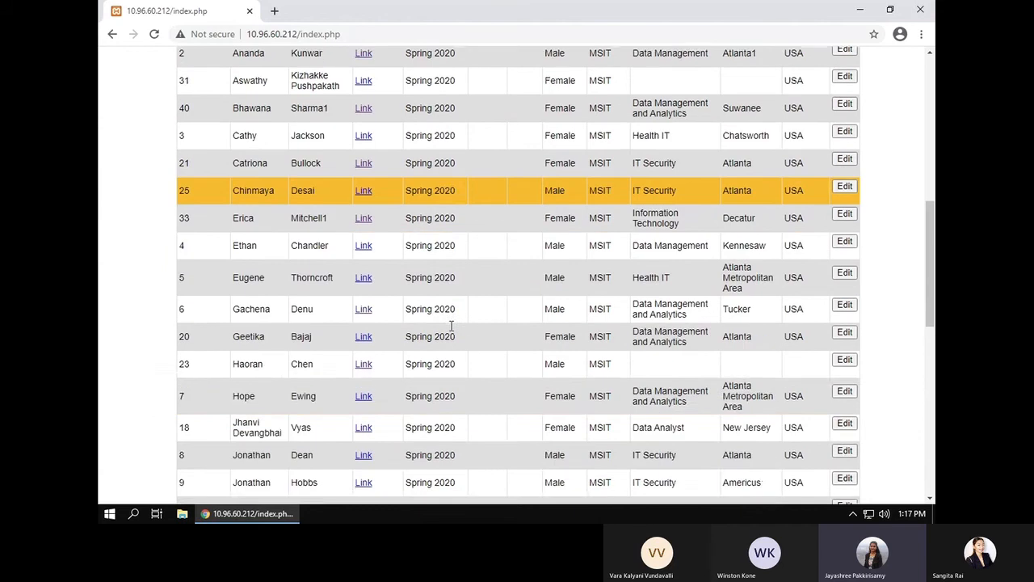
{"action": "scroll", "coordinate": [452, 326], "scroll_direction": "down", "scroll_amount": 2}
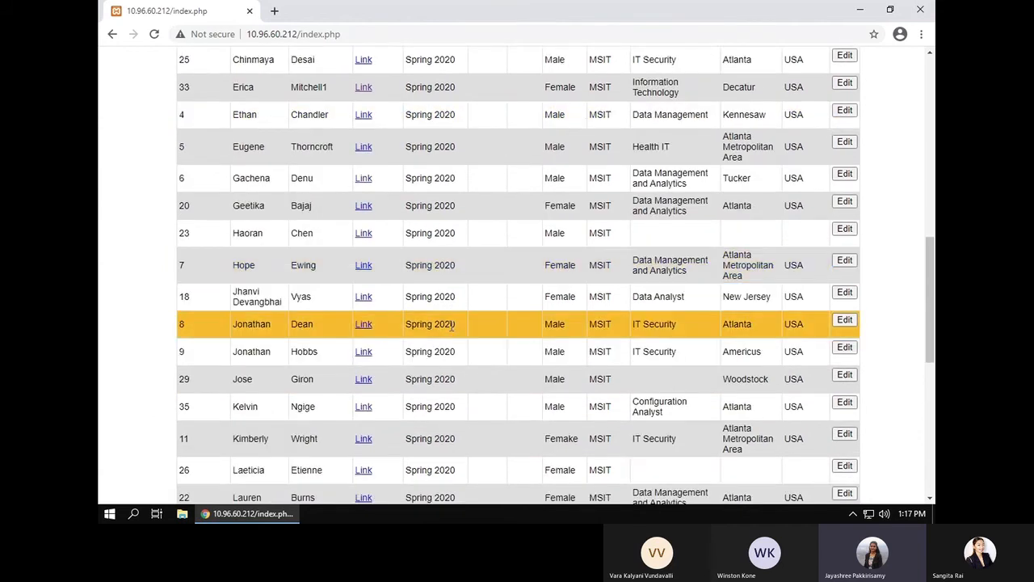
{"action": "scroll", "coordinate": [452, 330], "scroll_direction": "down", "scroll_amount": 6}
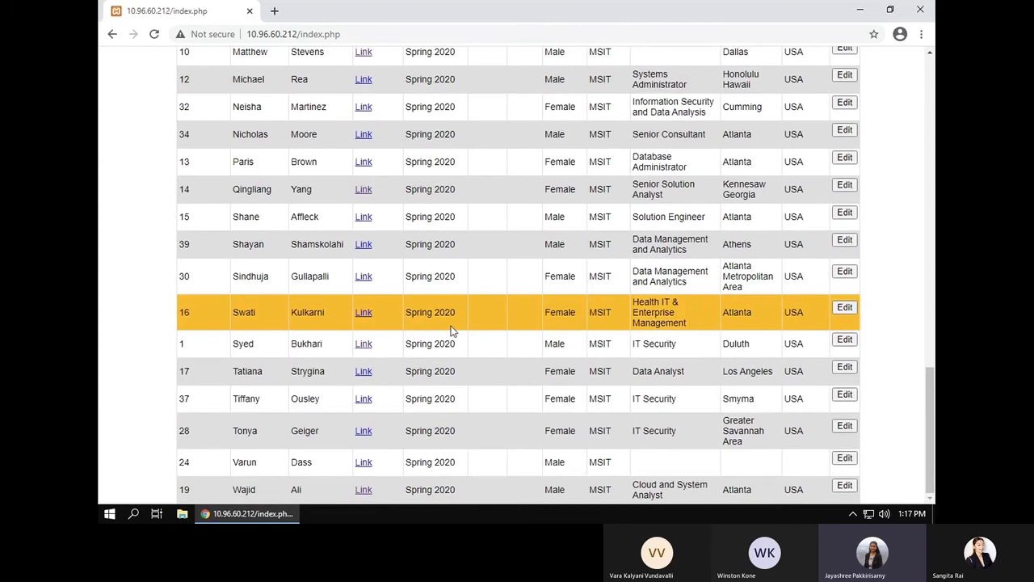
{"action": "scroll", "coordinate": [452, 330], "scroll_direction": "up", "scroll_amount": 15}
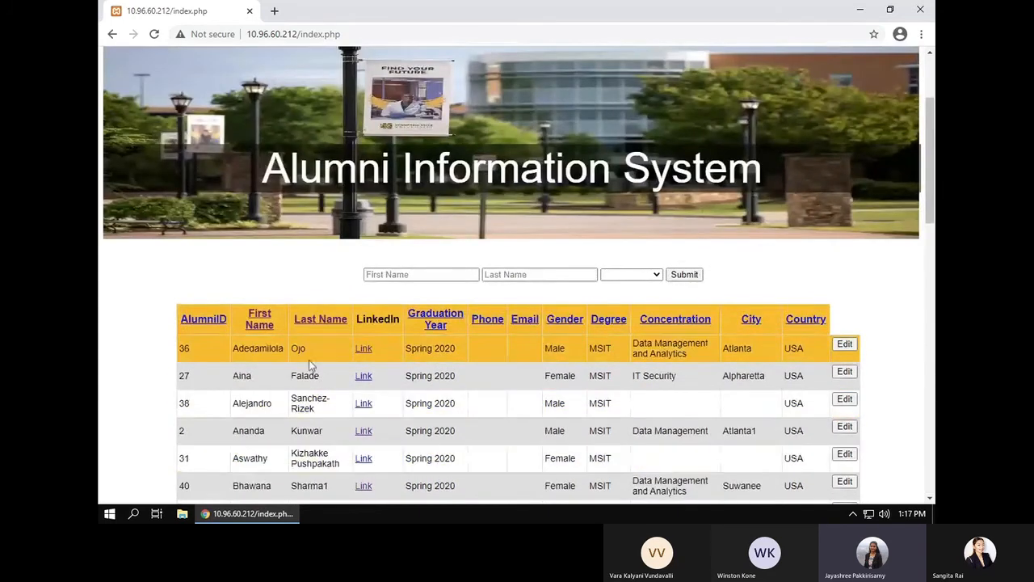
{"action": "left_click", "coordinate": [258, 324]}
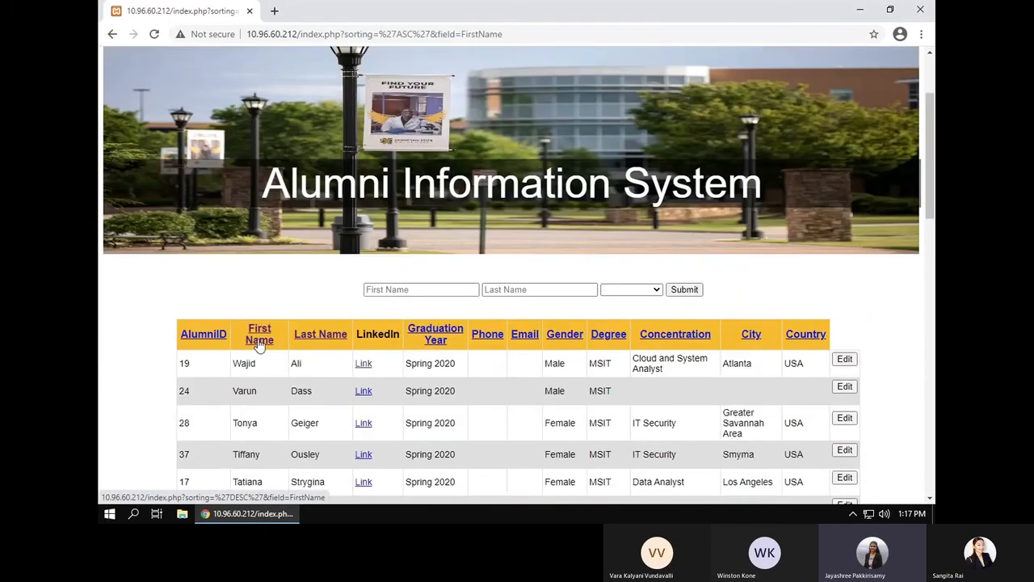
{"action": "left_click", "coordinate": [260, 343]}
{"action": "scroll", "coordinate": [273, 372], "scroll_direction": "down", "scroll_amount": 1}
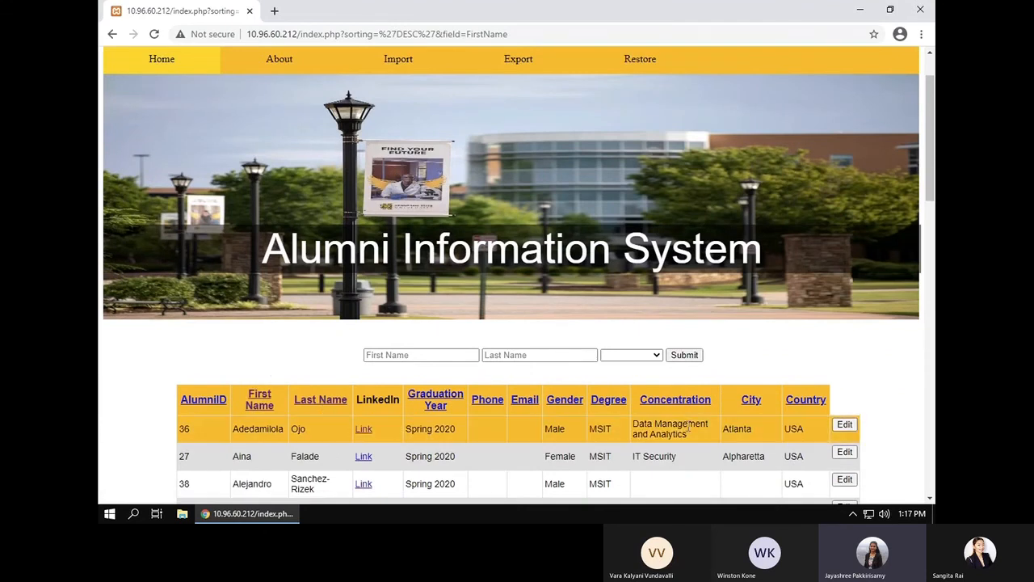
{"action": "left_click", "coordinate": [451, 355]}
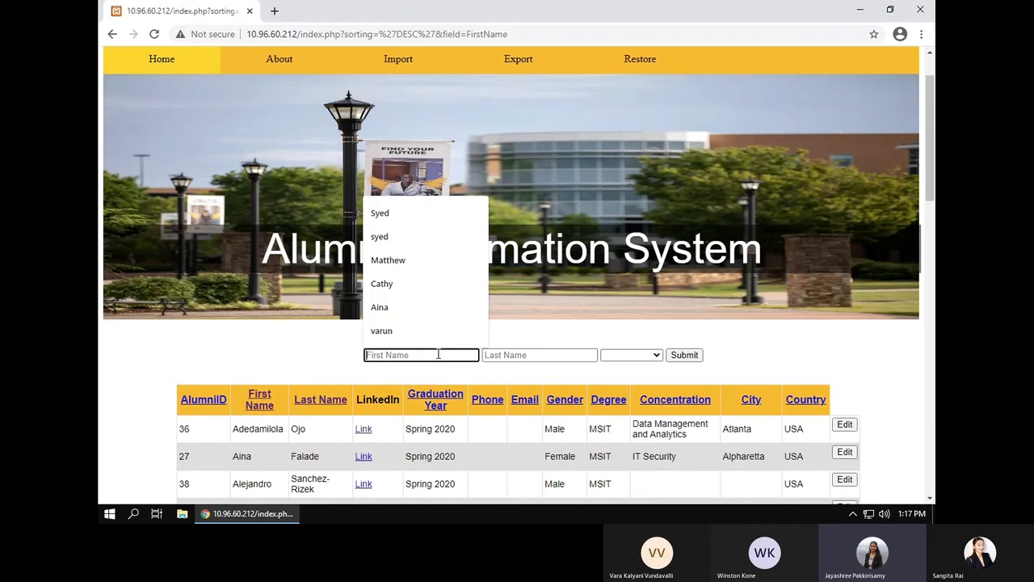
Step: Search the alumni list by an alumna's first name, then by her last name
{"action": "key", "text": "Return"}
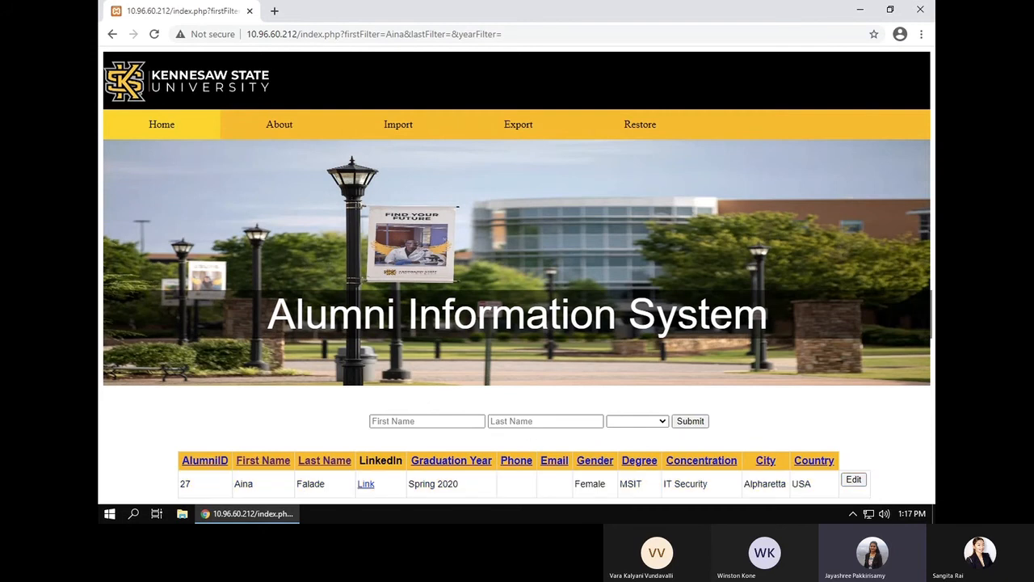
{"action": "left_click", "coordinate": [526, 421]}
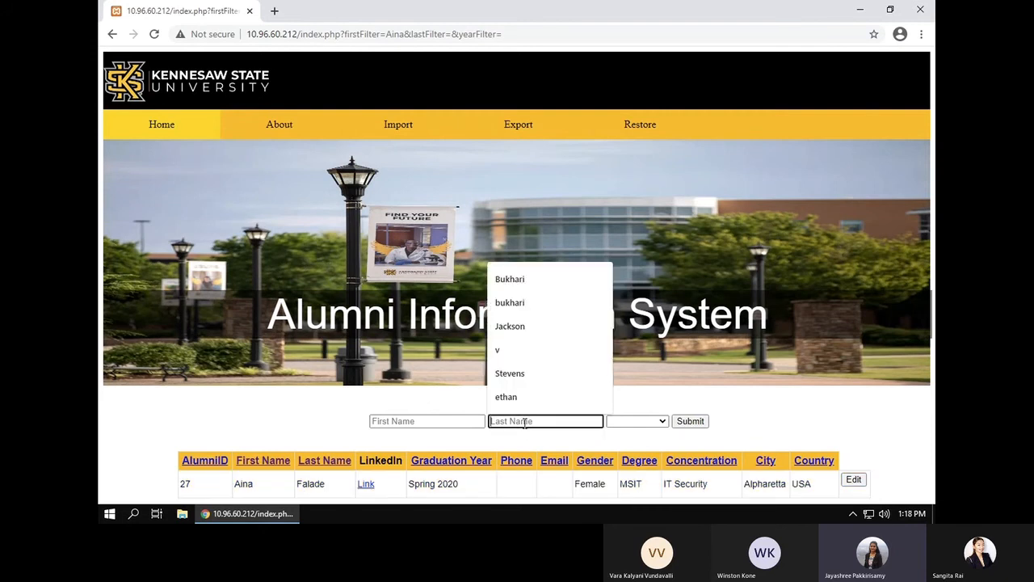
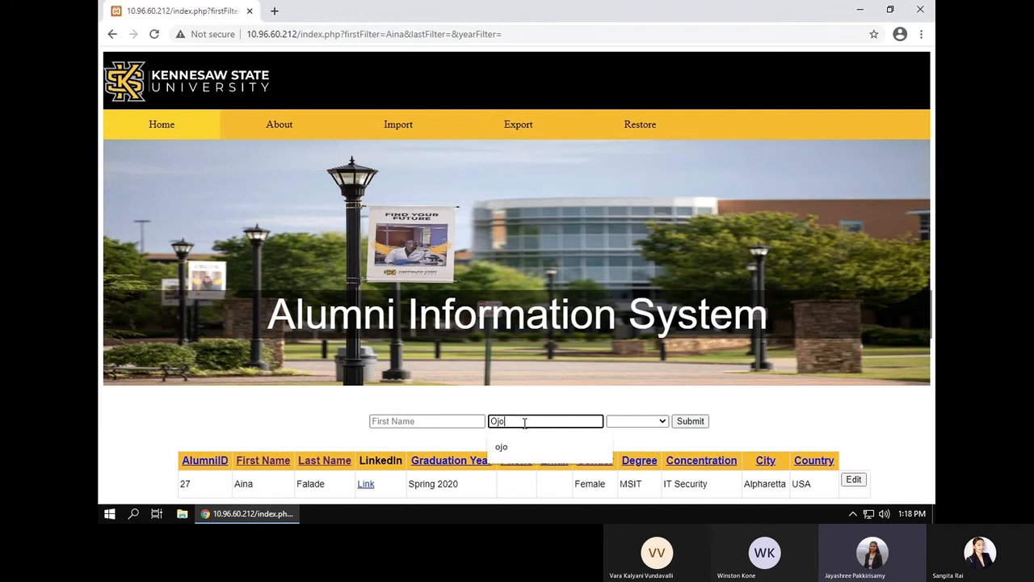
{"action": "key", "text": "Return"}
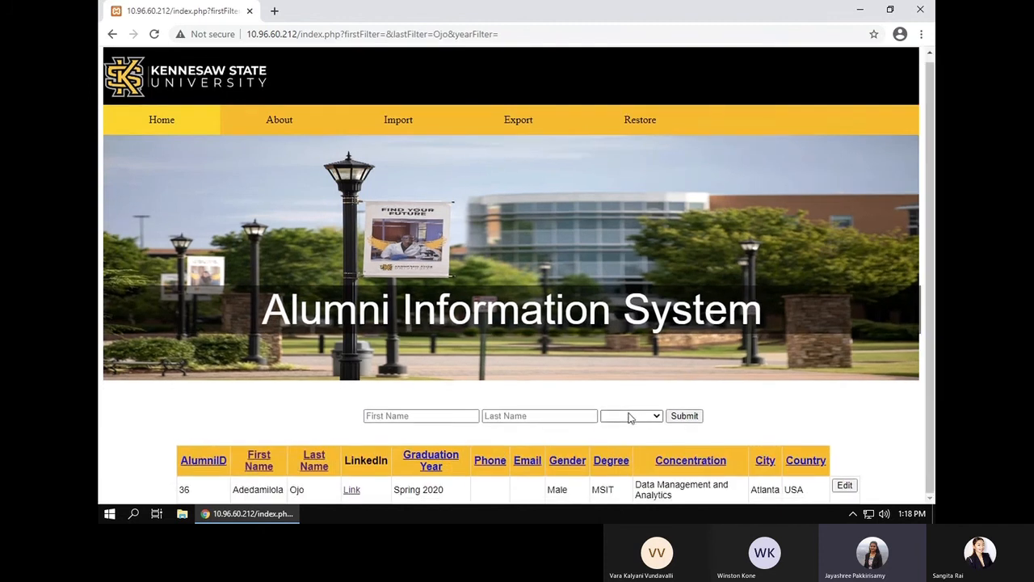
Step: Filter the table to Spring 2020 graduates and open the first alumnus's LinkedIn profile
{"action": "left_click", "coordinate": [631, 416]}
{"action": "left_click", "coordinate": [629, 439]}
{"action": "left_click", "coordinate": [684, 415]}
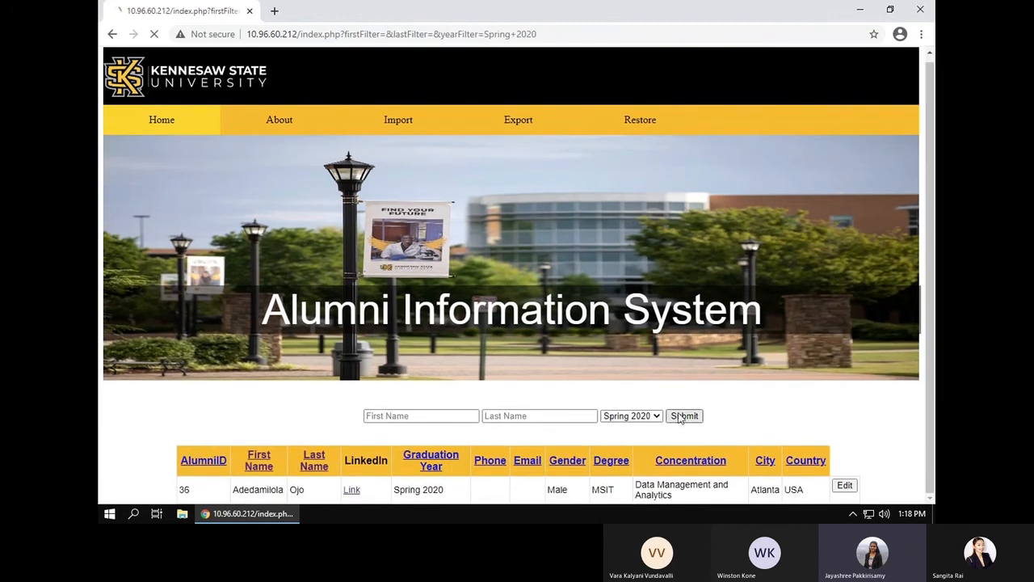
{"action": "scroll", "coordinate": [571, 378], "scroll_direction": "down", "scroll_amount": 5}
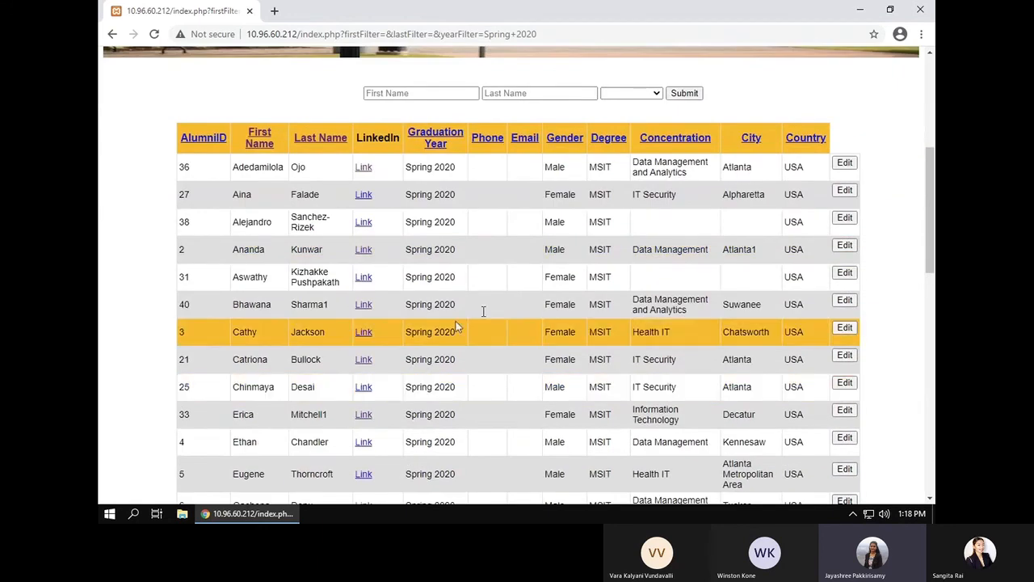
{"action": "left_click", "coordinate": [364, 169]}
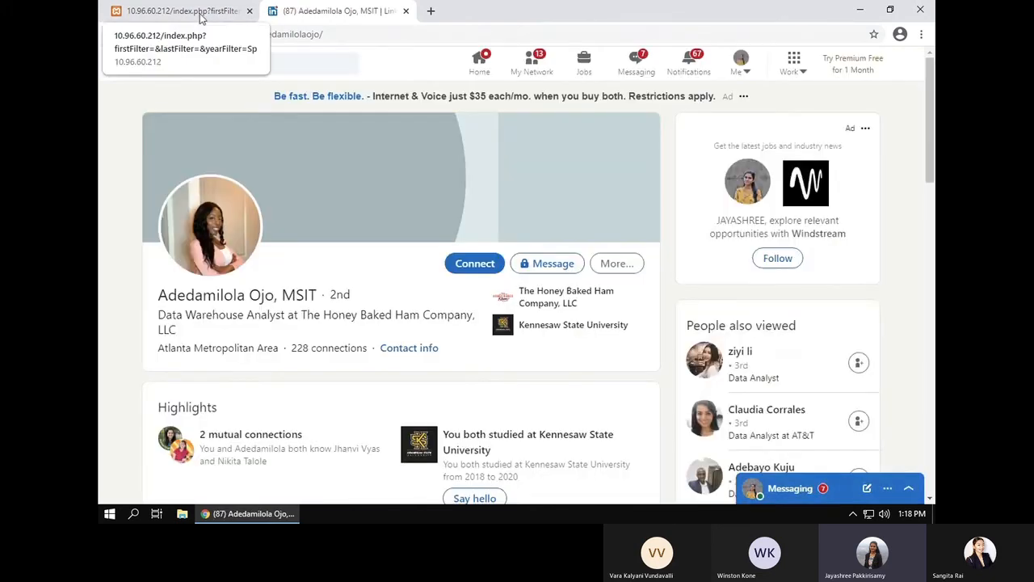
Step: Switch back to the alumni system's browser tab, leaving the LinkedIn profile open
{"action": "left_click", "coordinate": [201, 16]}
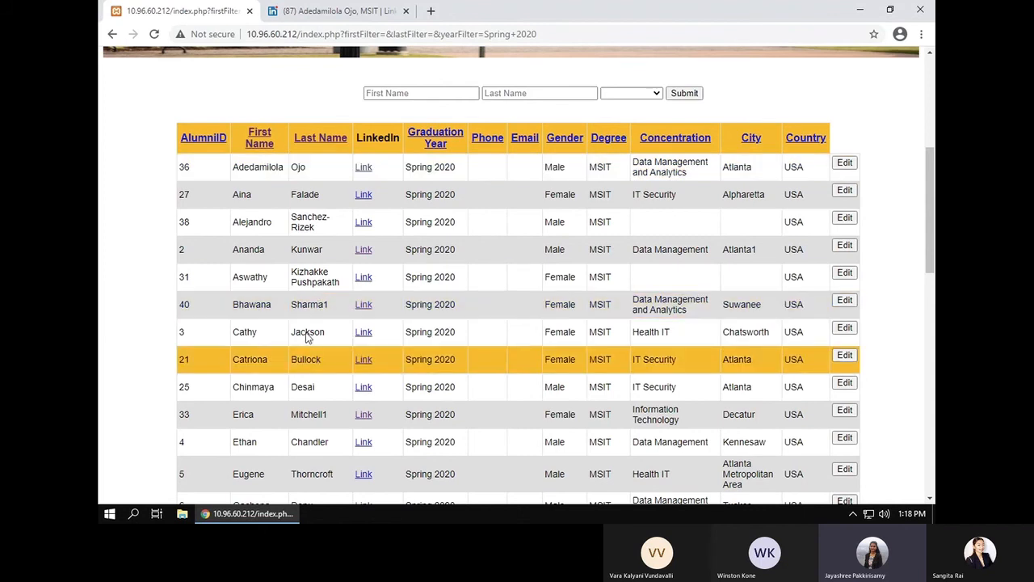
Step: Show the About page and read through the Fall 2020 IT Capstone project description
{"action": "scroll", "coordinate": [646, 261], "scroll_direction": "up", "scroll_amount": 4}
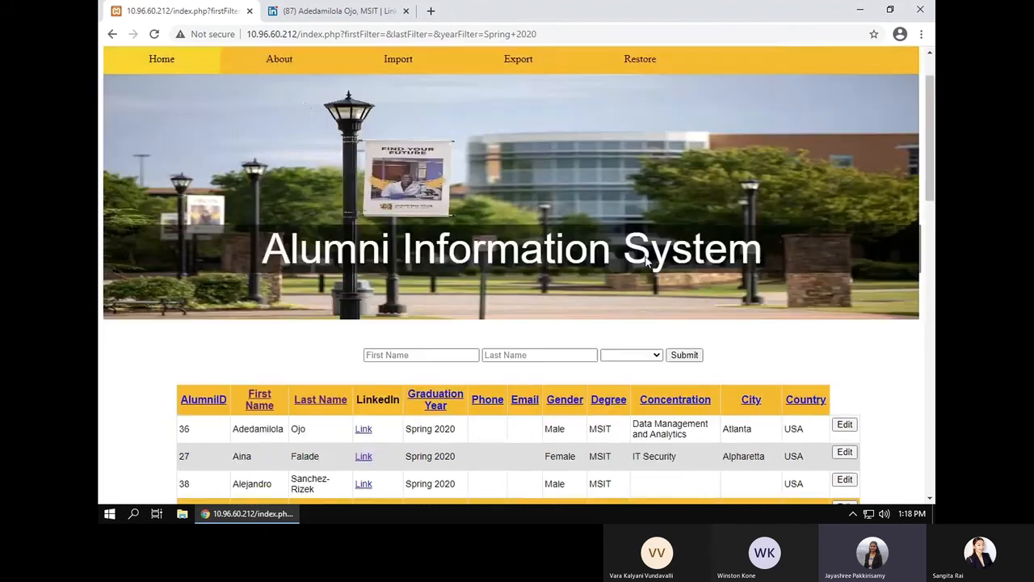
{"action": "left_click", "coordinate": [281, 132]}
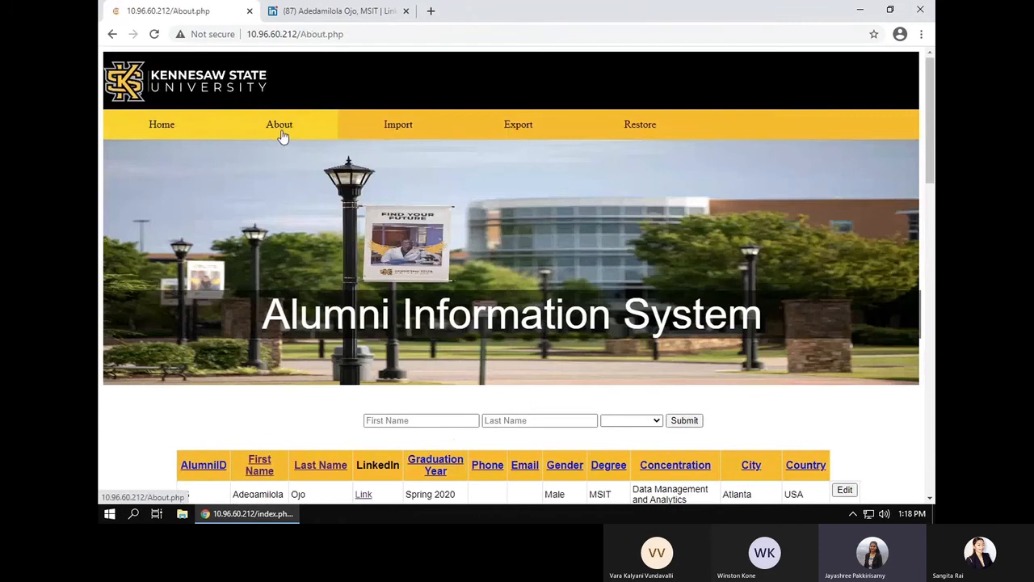
{"action": "scroll", "coordinate": [493, 247], "scroll_direction": "down", "scroll_amount": 4}
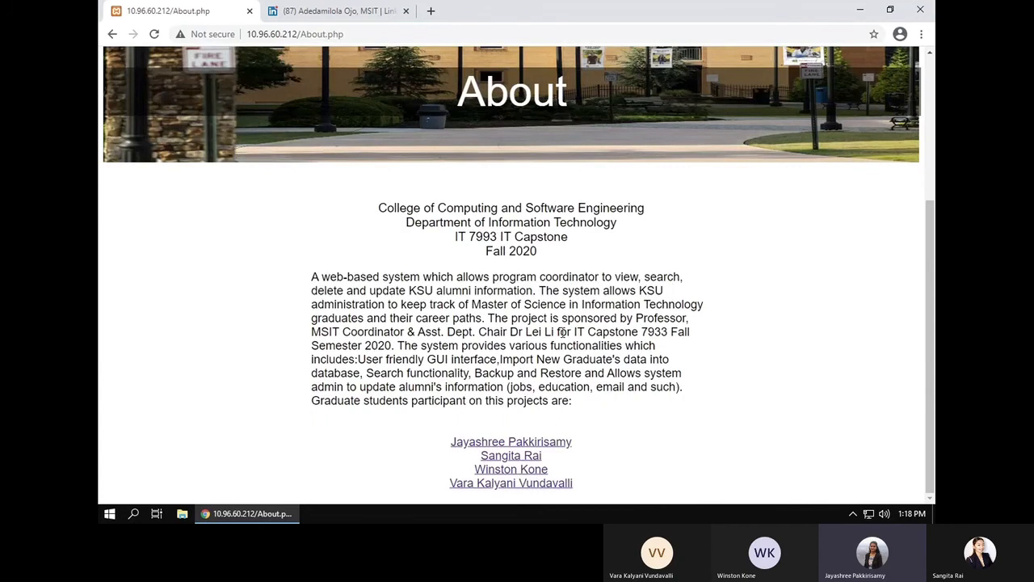
{"action": "scroll", "coordinate": [561, 331], "scroll_direction": "up", "scroll_amount": 4}
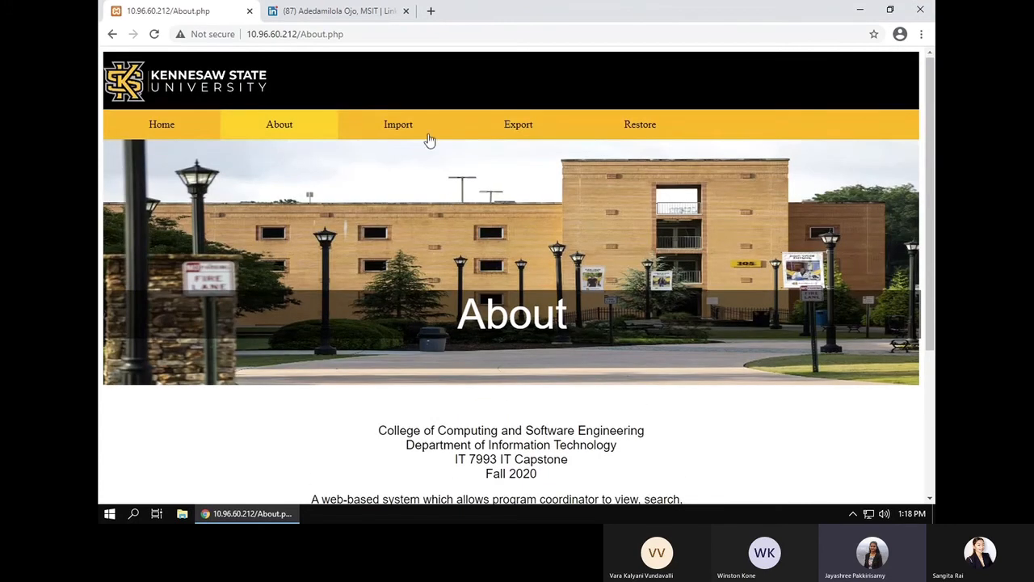
Step: Go to the Import page and select AlumniDetails as the target table
{"action": "left_click", "coordinate": [413, 134]}
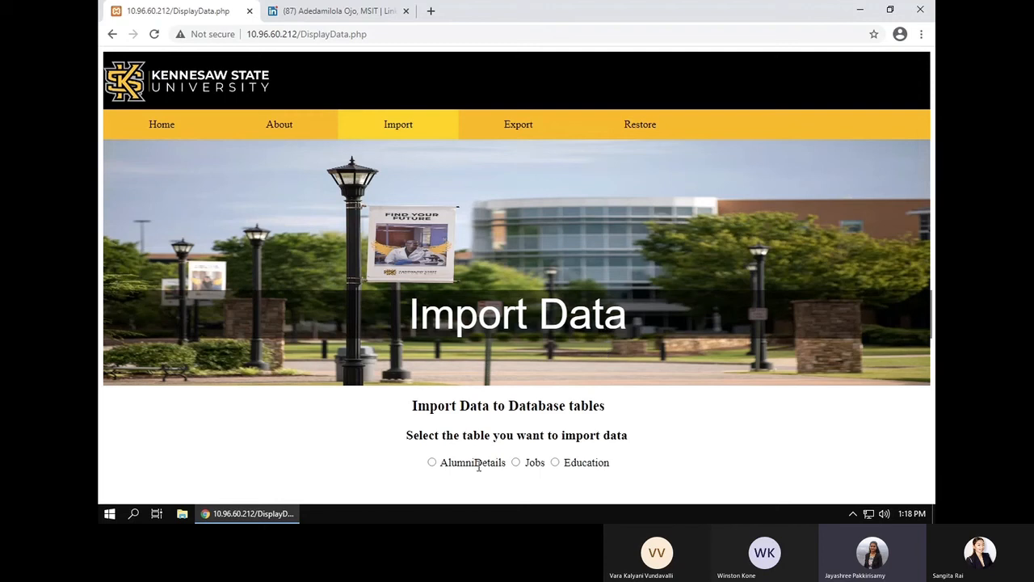
{"action": "left_click", "coordinate": [432, 463]}
{"action": "scroll", "coordinate": [488, 460], "scroll_direction": "down", "scroll_amount": 1}
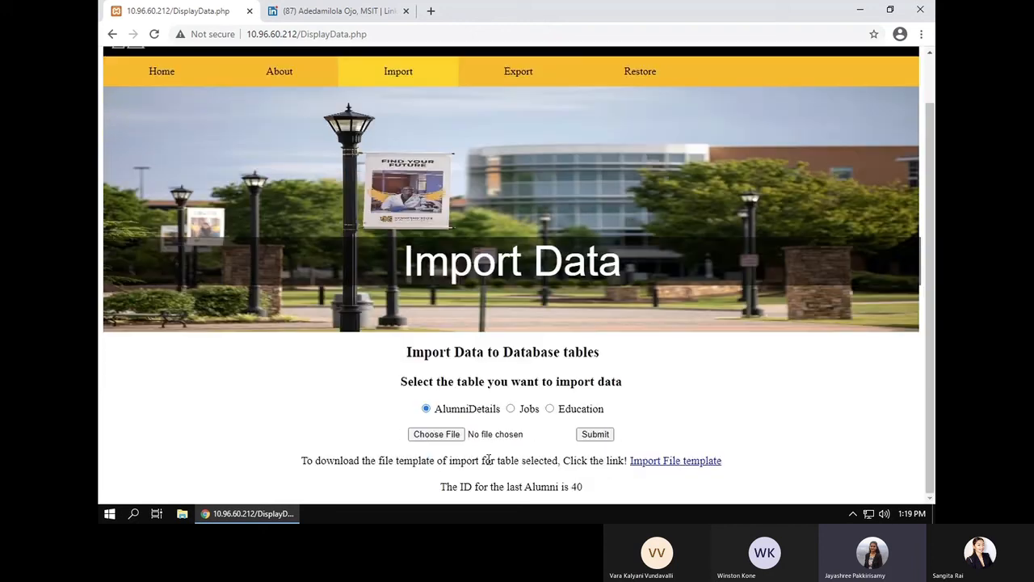
Step: Attach RevisedERDiagram.png from Downloads and submit it, getting 'Please upload a valid CSV file.'
{"action": "left_click", "coordinate": [450, 439]}
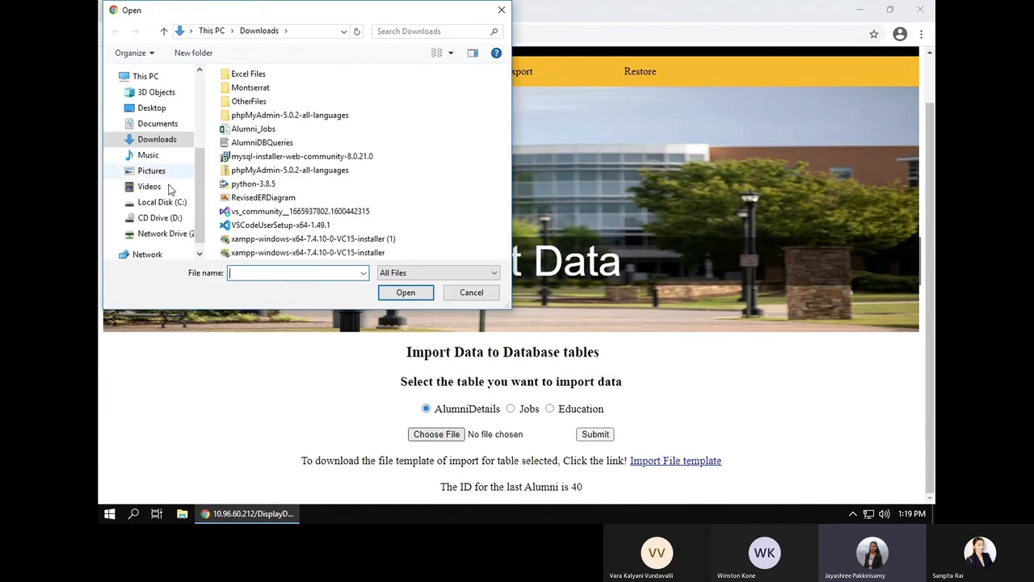
{"action": "scroll", "coordinate": [197, 208], "scroll_direction": "up", "scroll_amount": 2}
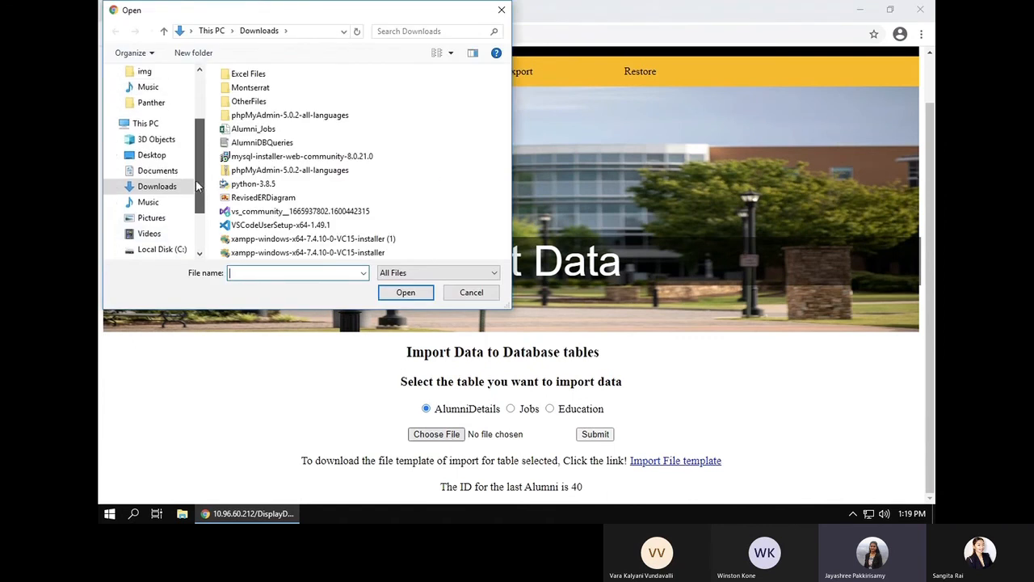
{"action": "left_click", "coordinate": [149, 104]}
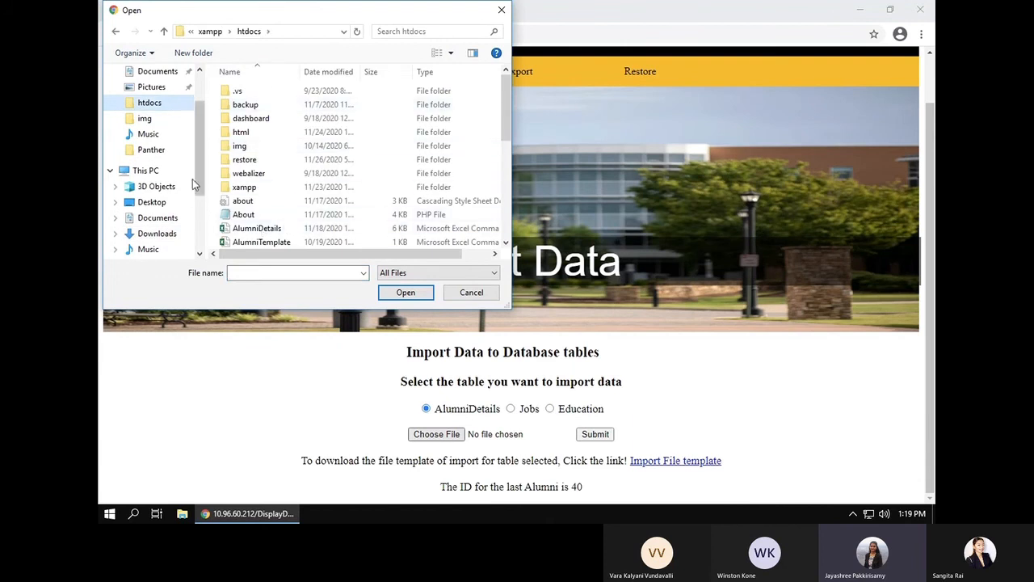
{"action": "left_click", "coordinate": [157, 234]}
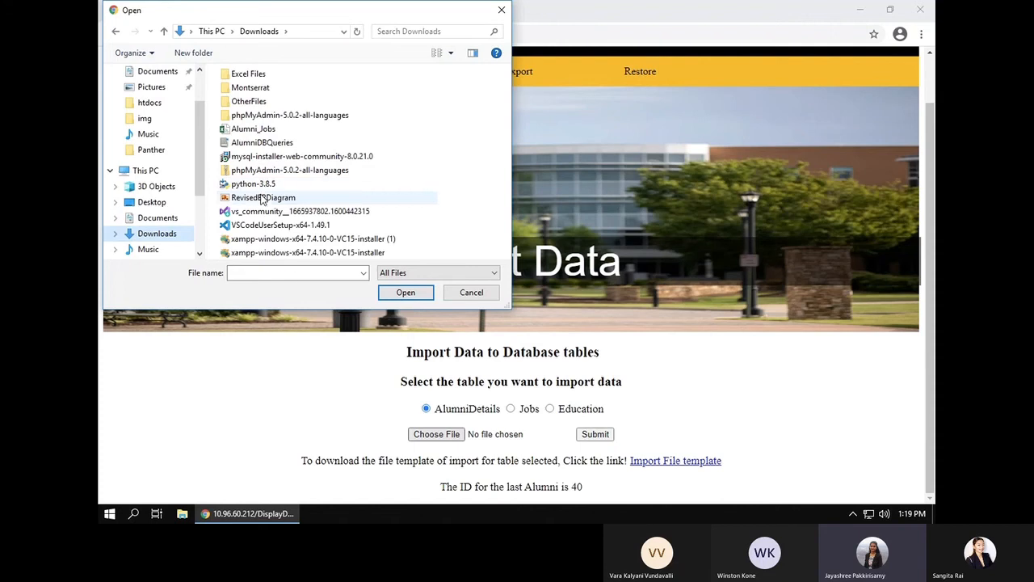
{"action": "left_click", "coordinate": [262, 198]}
{"action": "left_click", "coordinate": [405, 295]}
{"action": "left_click", "coordinate": [595, 434]}
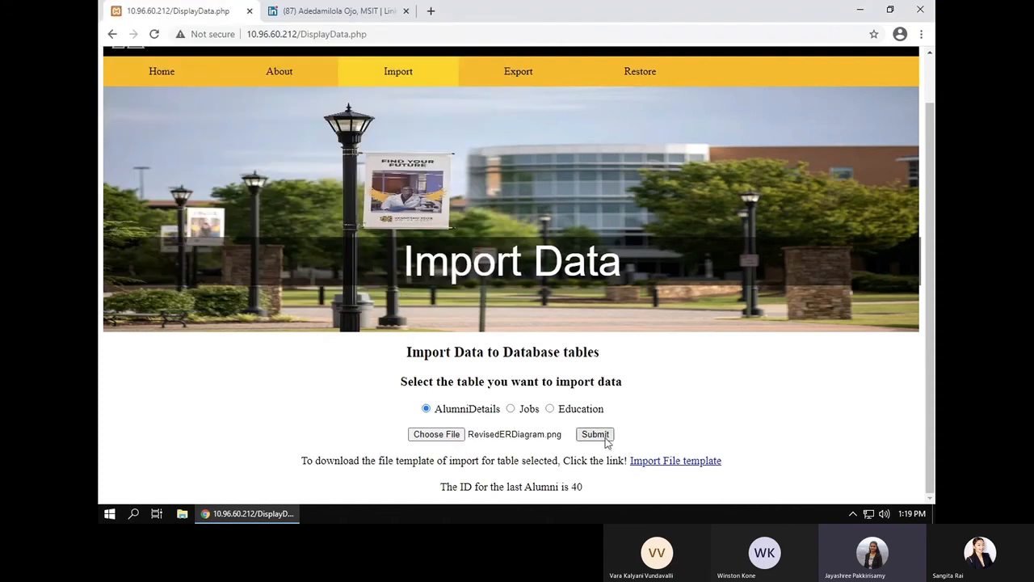
{"action": "scroll", "coordinate": [681, 443], "scroll_direction": "down", "scroll_amount": 1}
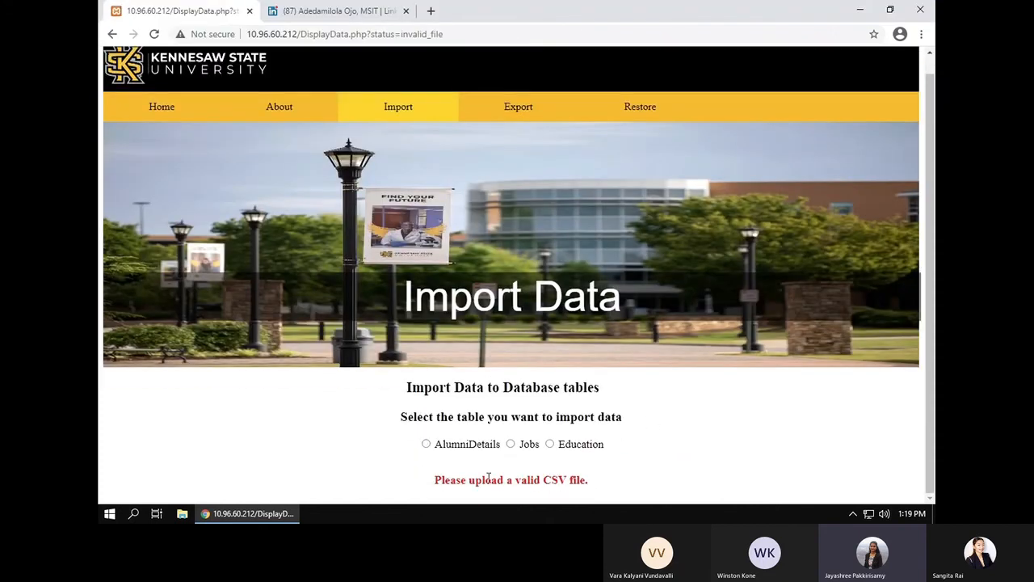
Step: Submit JobsLatest from htdocs as an AlumniDetails import, triggering the template-and-table mismatch error
{"action": "left_click", "coordinate": [427, 443]}
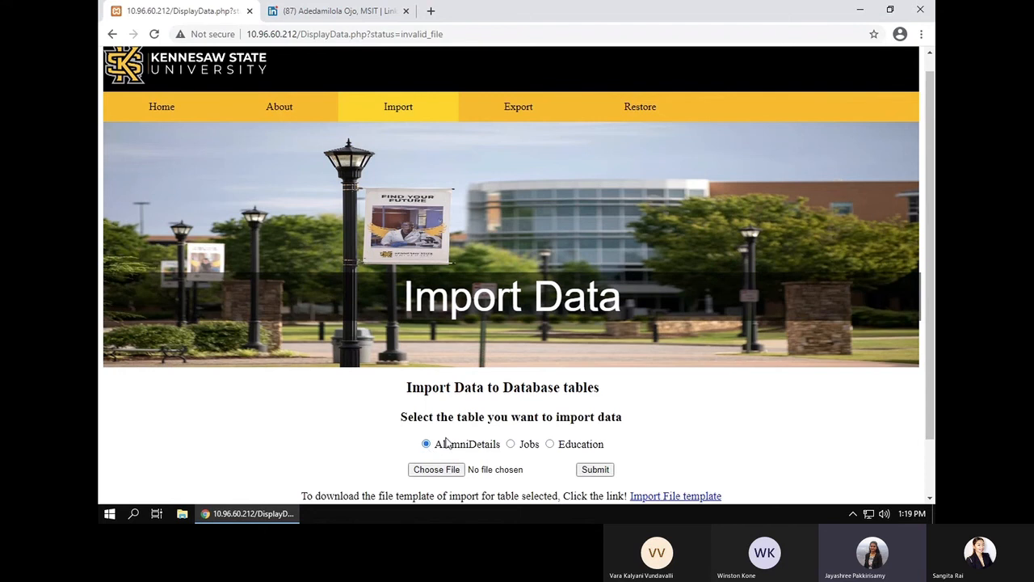
{"action": "left_click", "coordinate": [435, 469]}
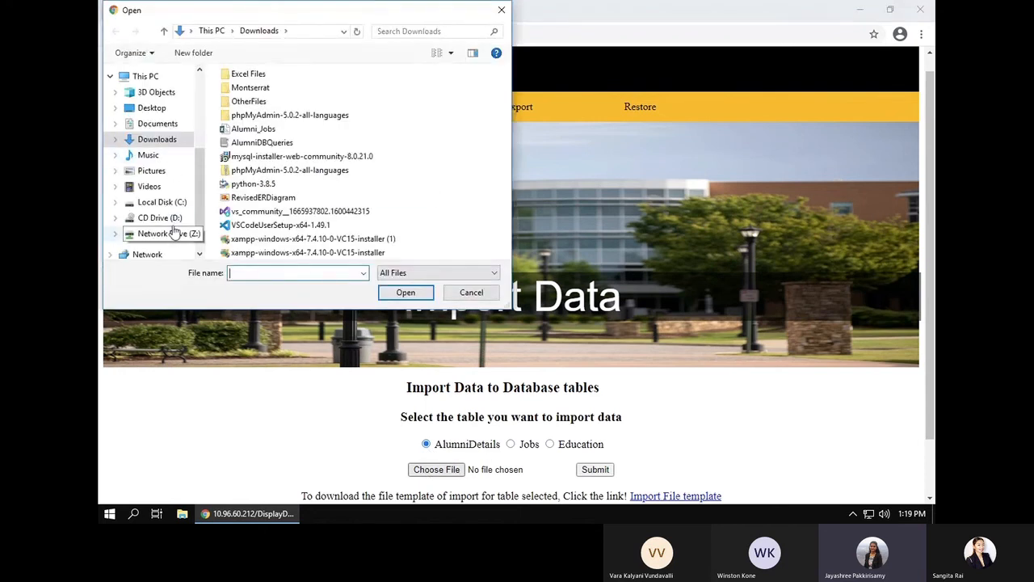
{"action": "scroll", "coordinate": [166, 109], "scroll_direction": "up", "scroll_amount": 3}
{"action": "left_click", "coordinate": [147, 160]}
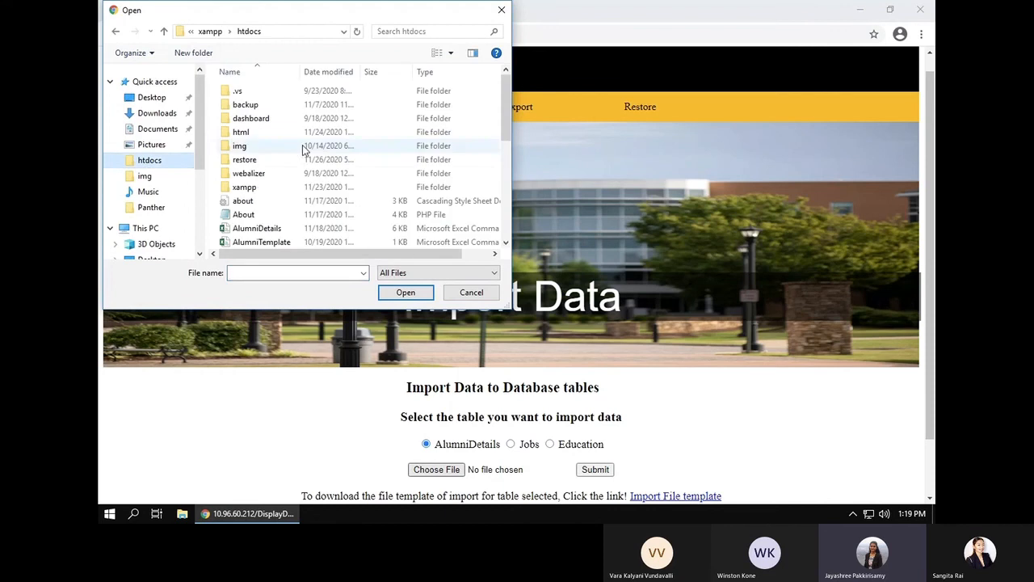
{"action": "scroll", "coordinate": [261, 219], "scroll_direction": "down", "scroll_amount": 8}
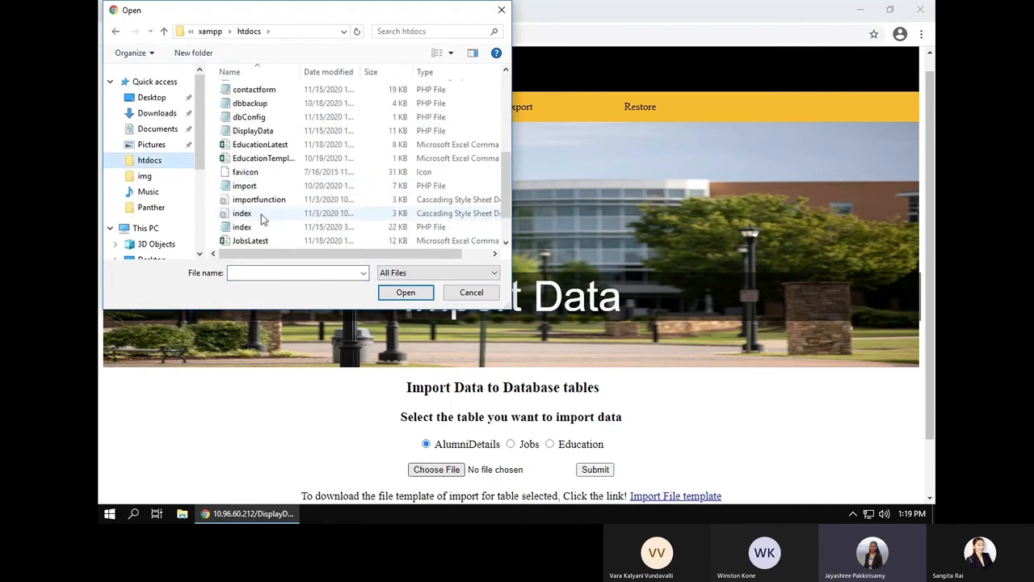
{"action": "left_click", "coordinate": [260, 200]}
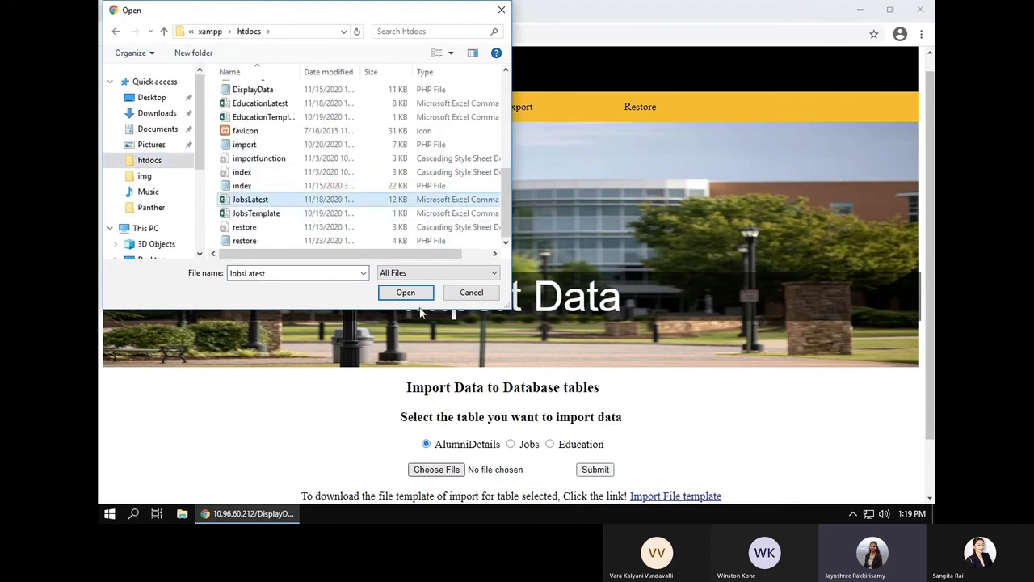
{"action": "left_click", "coordinate": [414, 295]}
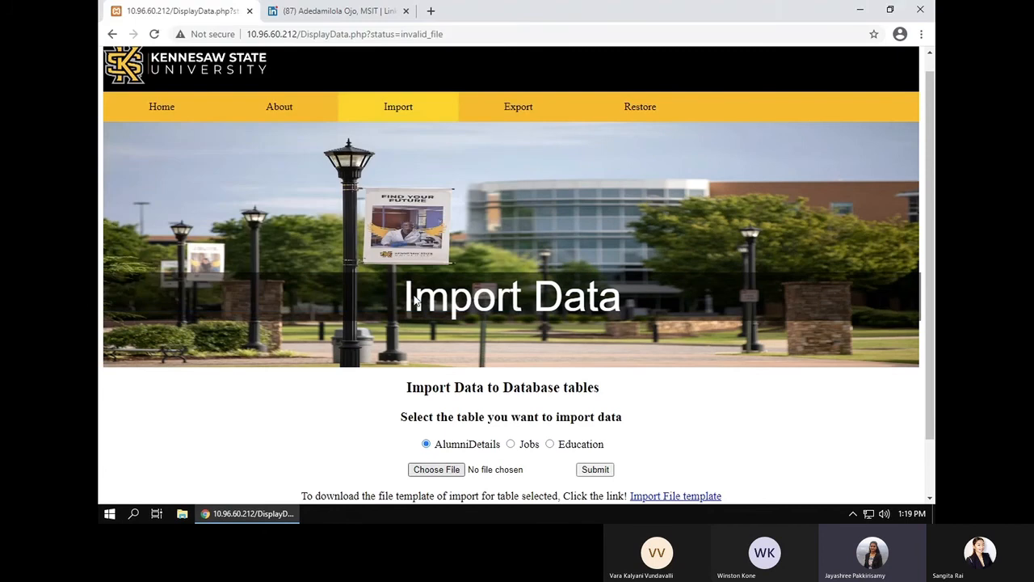
{"action": "left_click", "coordinate": [596, 470]}
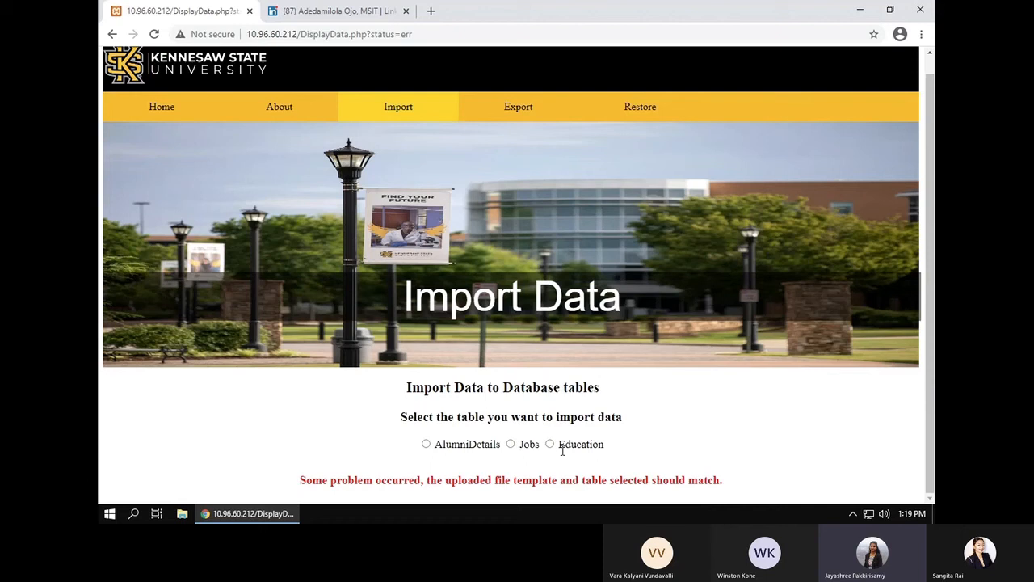
Step: Select the Jobs table and attach JobsLatest.csv from htdocs as the upload file
{"action": "left_click", "coordinate": [510, 444]}
{"action": "left_click", "coordinate": [446, 475]}
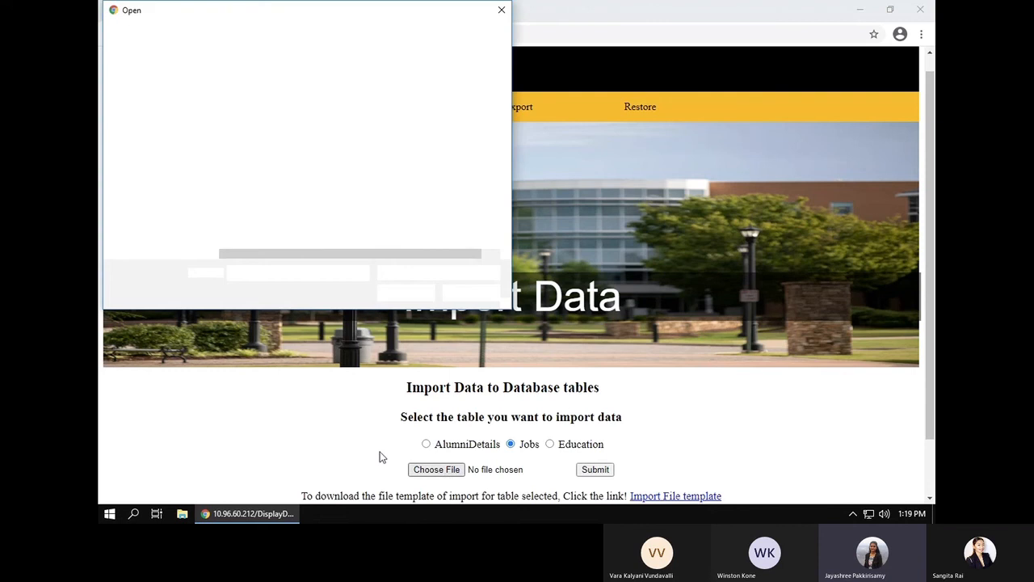
{"action": "scroll", "coordinate": [257, 239], "scroll_direction": "down", "scroll_amount": 4}
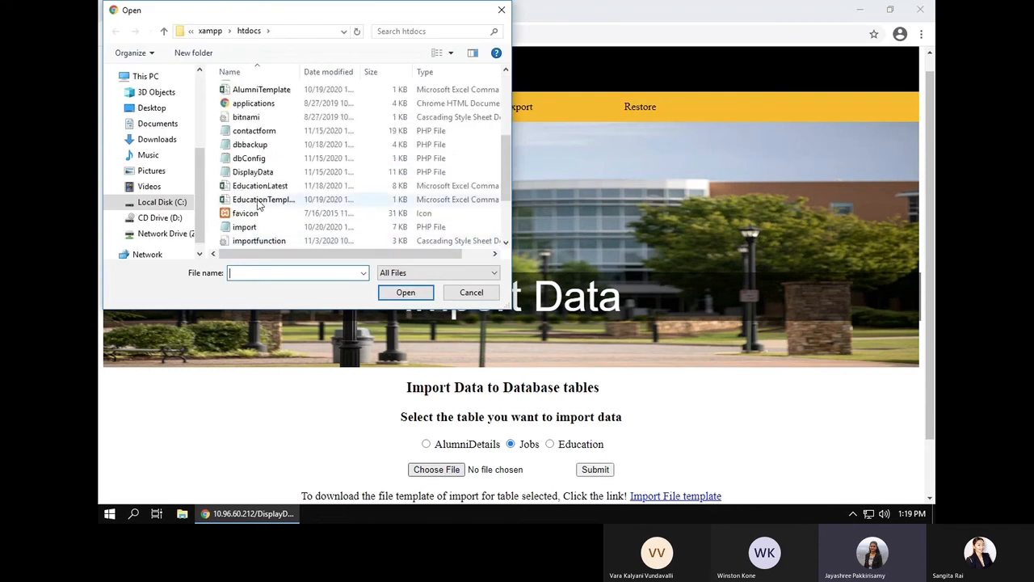
{"action": "scroll", "coordinate": [261, 189], "scroll_direction": "down", "scroll_amount": 2}
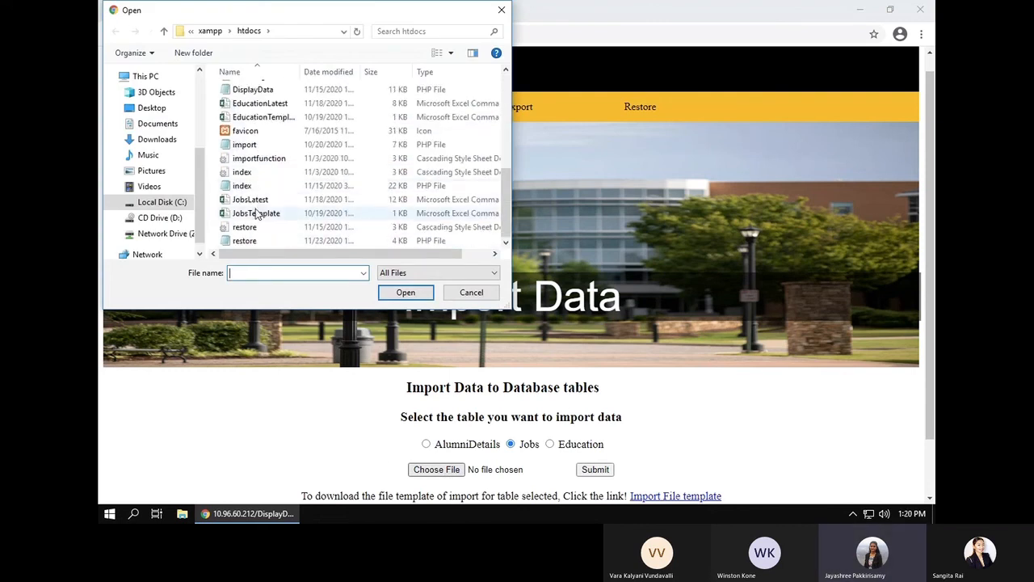
{"action": "left_click", "coordinate": [252, 200]}
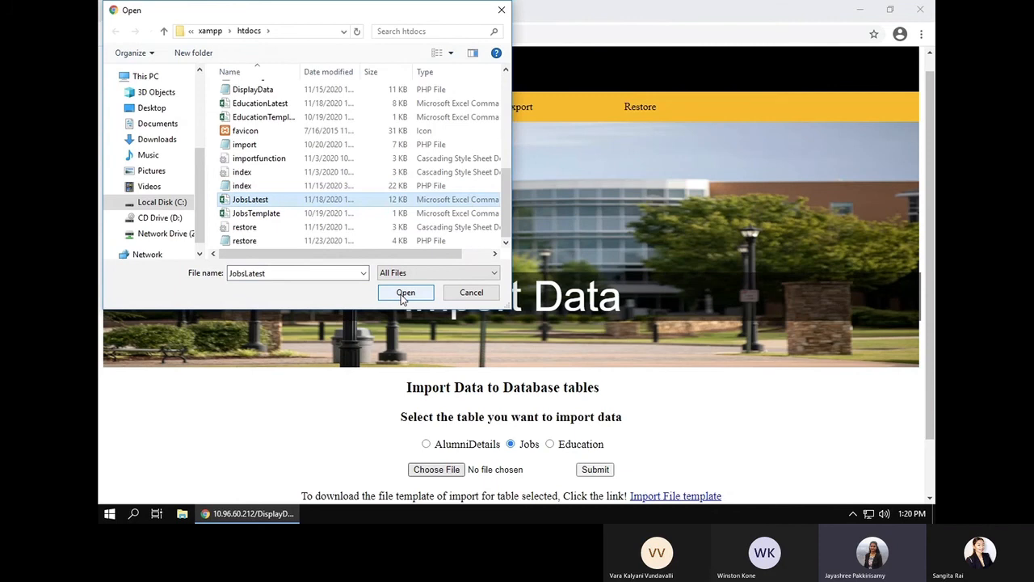
{"action": "left_click", "coordinate": [404, 292]}
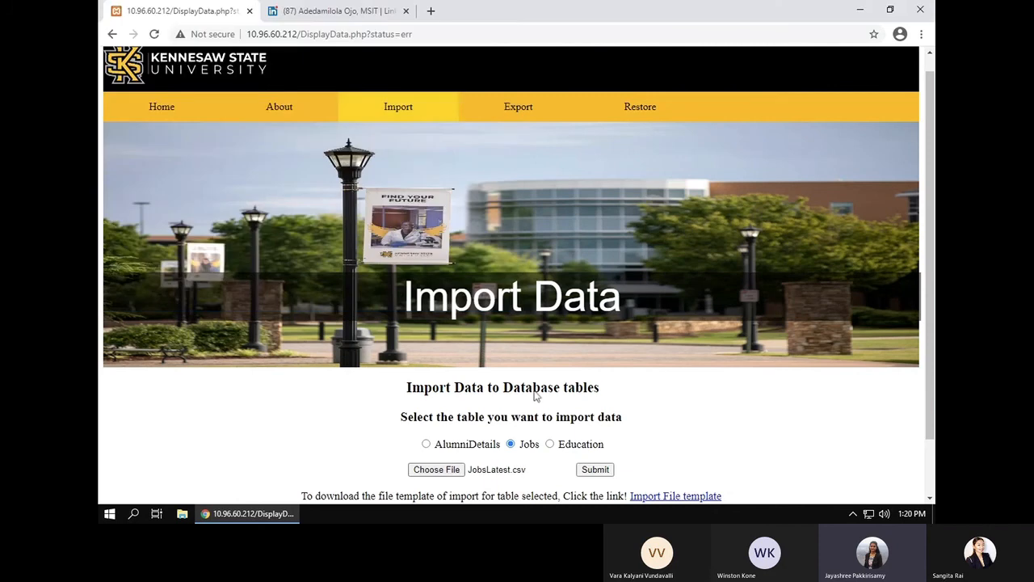
Step: Submit the JobsLatest.csv import and scroll through the resulting Job Details Table
{"action": "left_click", "coordinate": [594, 470]}
{"action": "scroll", "coordinate": [589, 477], "scroll_direction": "down", "scroll_amount": 5}
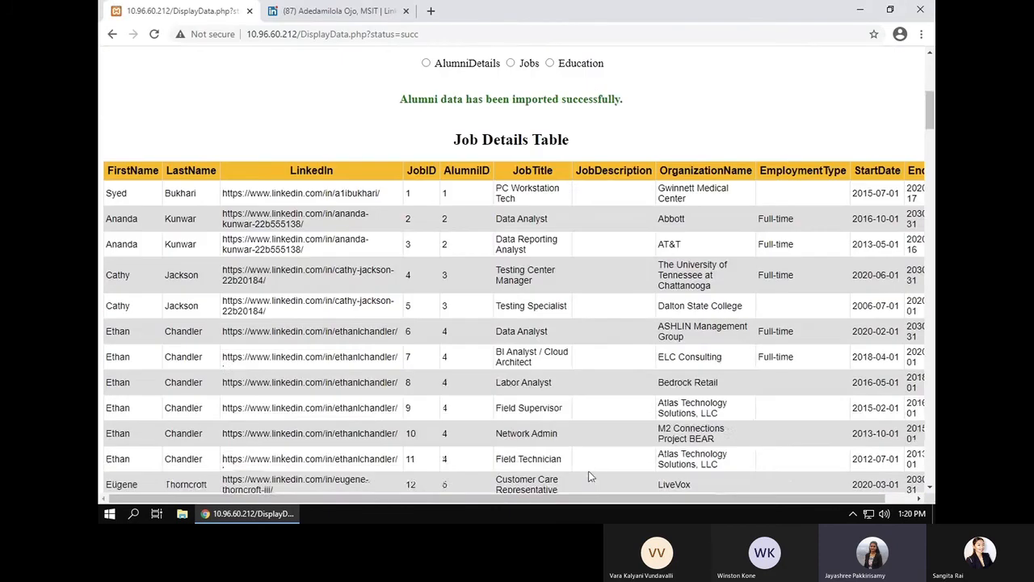
{"action": "scroll", "coordinate": [589, 477], "scroll_direction": "down", "scroll_amount": 1}
{"action": "scroll", "coordinate": [588, 477], "scroll_direction": "down", "scroll_amount": 10}
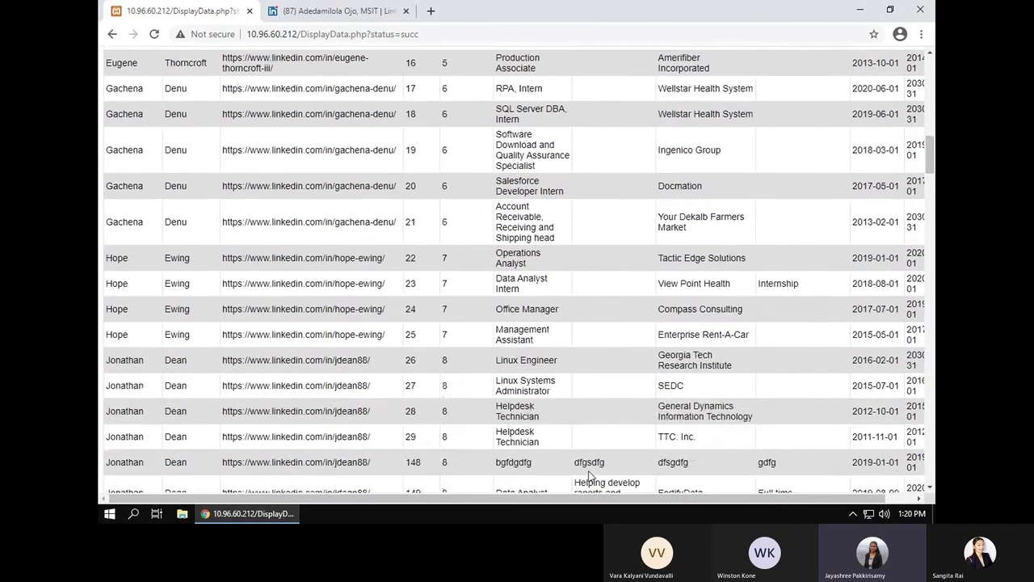
{"action": "scroll", "coordinate": [589, 477], "scroll_direction": "up", "scroll_amount": 10}
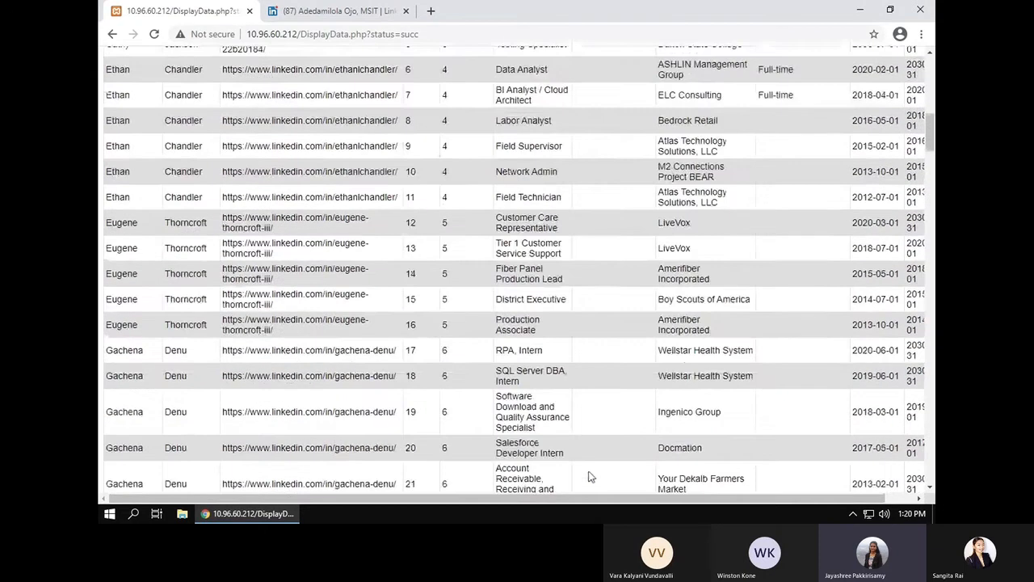
{"action": "scroll", "coordinate": [588, 477], "scroll_direction": "up", "scroll_amount": 1}
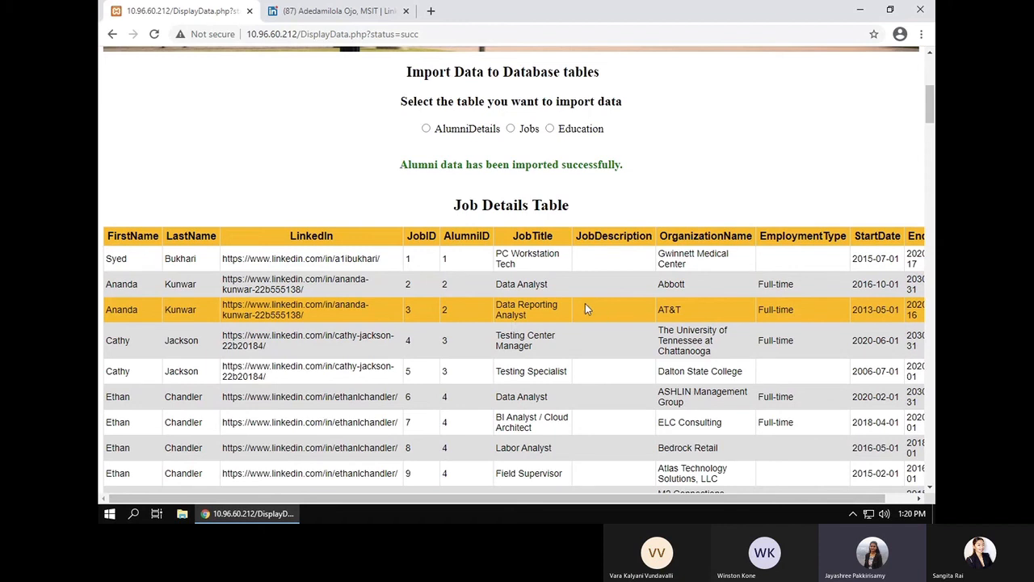
Step: Note the last alumni ID, 40, then download the AlumniDetails template AlumniTemplate.csv
{"action": "left_click", "coordinate": [426, 129]}
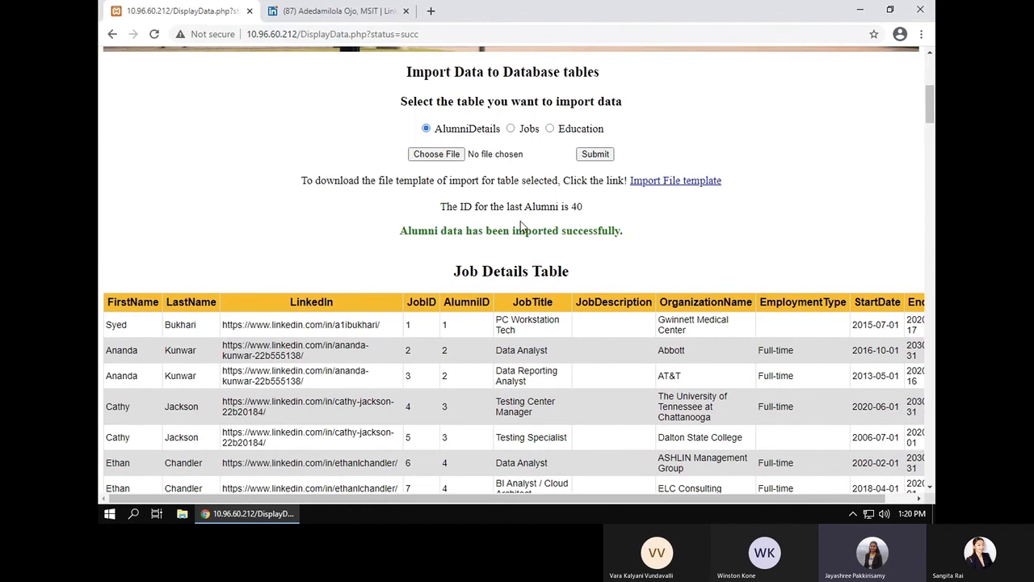
{"action": "left_click_drag", "start_coordinate": [587, 209], "coordinate": [437, 208]}
{"action": "left_click", "coordinate": [640, 219]}
{"action": "left_click", "coordinate": [650, 185]}
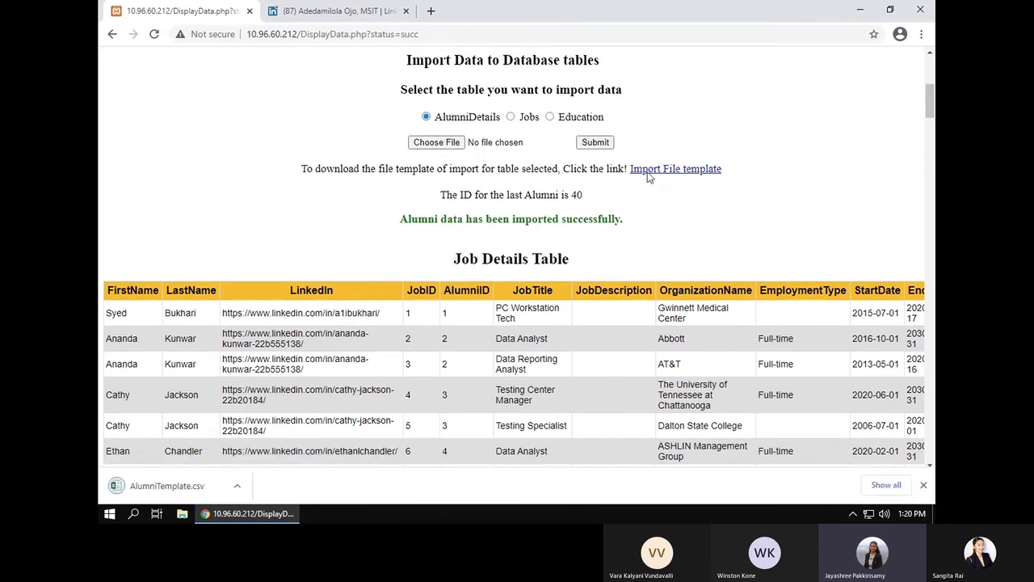
{"action": "right_click", "coordinate": [169, 490]}
Step: Open AlumniTemplate.csv in Excel, review its headers, and close it without saving
{"action": "left_click", "coordinate": [208, 416]}
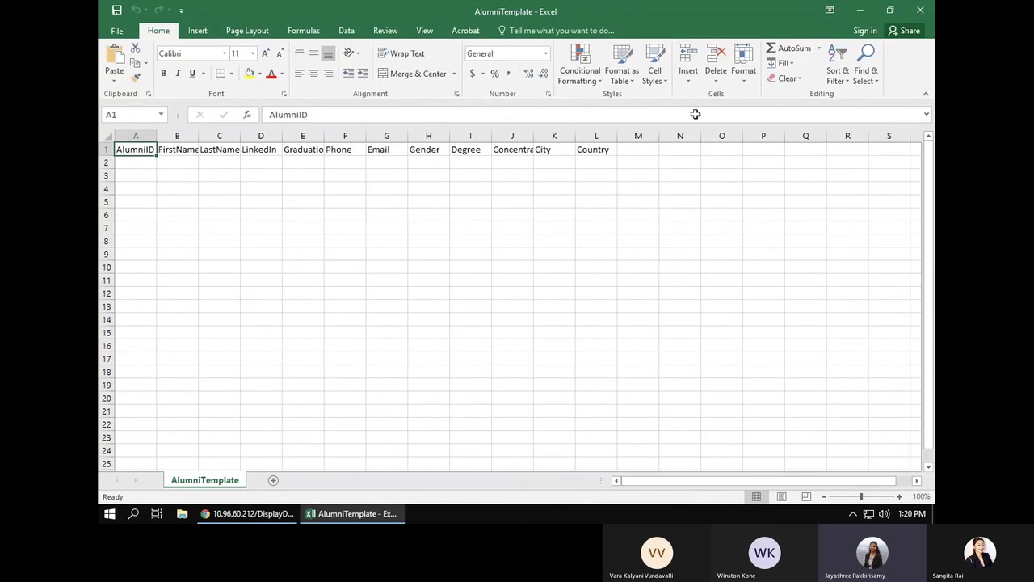
{"action": "left_click", "coordinate": [921, 10]}
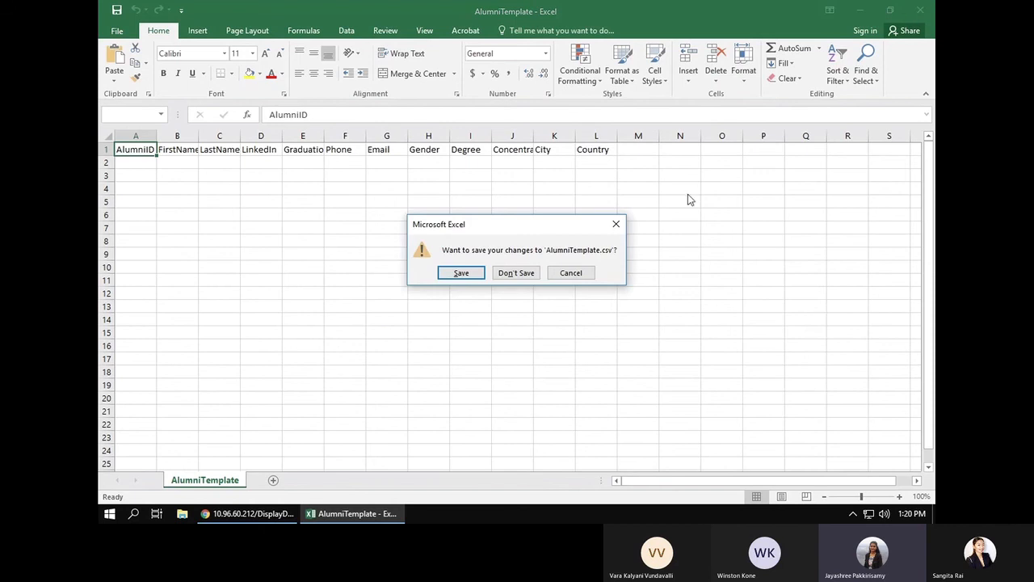
{"action": "left_click", "coordinate": [502, 275]}
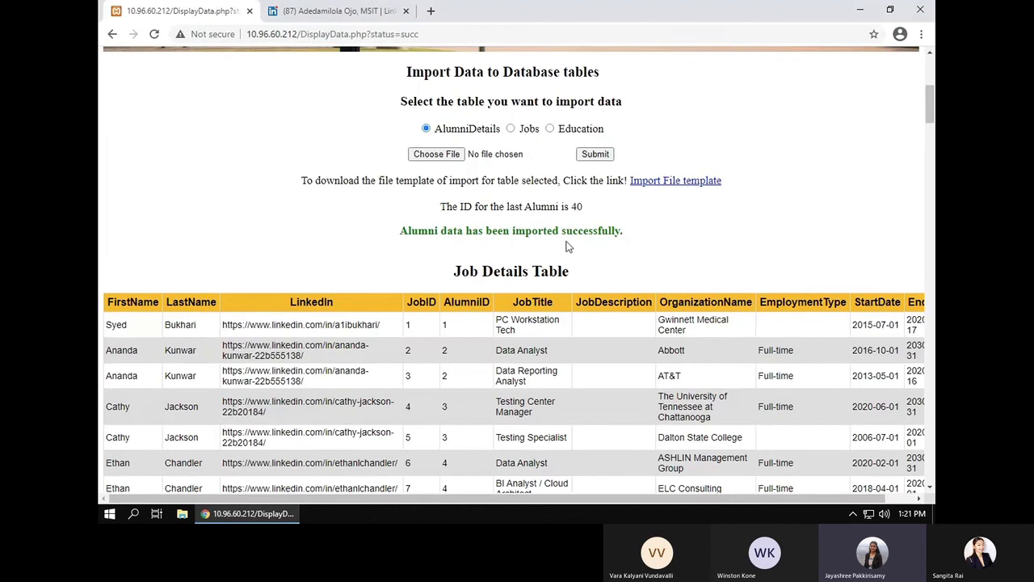
Step: Check the last Jobs and Education IDs, export alumnidatabase.2020-11-29.sql, and list all downloads
{"action": "left_click", "coordinate": [510, 129]}
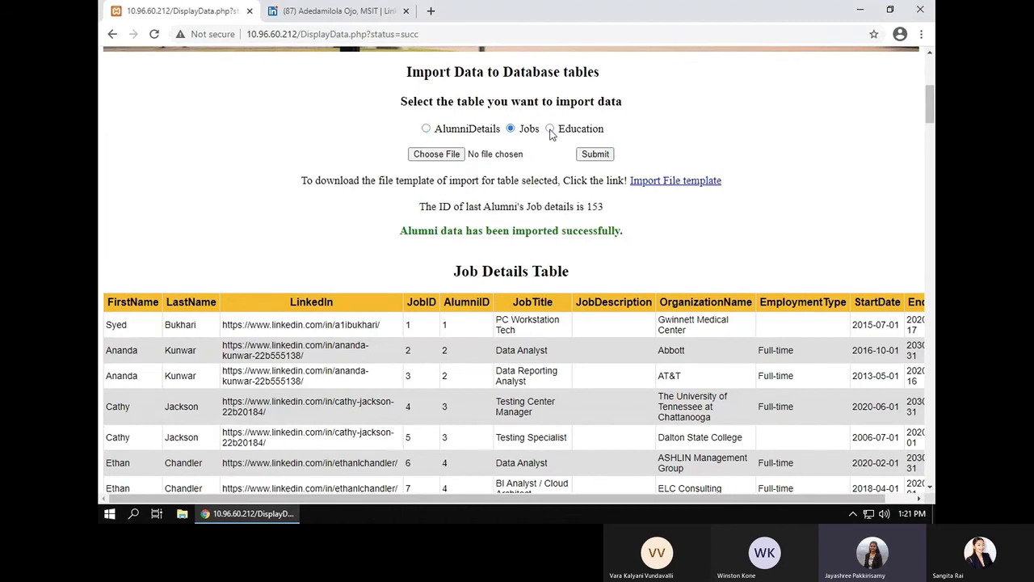
{"action": "left_click", "coordinate": [550, 129]}
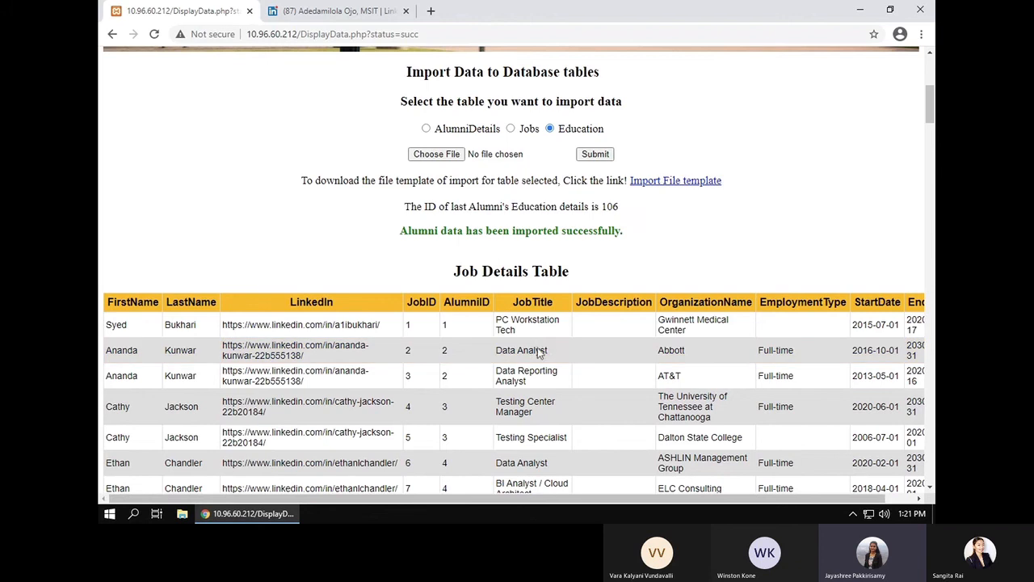
{"action": "scroll", "coordinate": [564, 358], "scroll_direction": "up", "scroll_amount": 5}
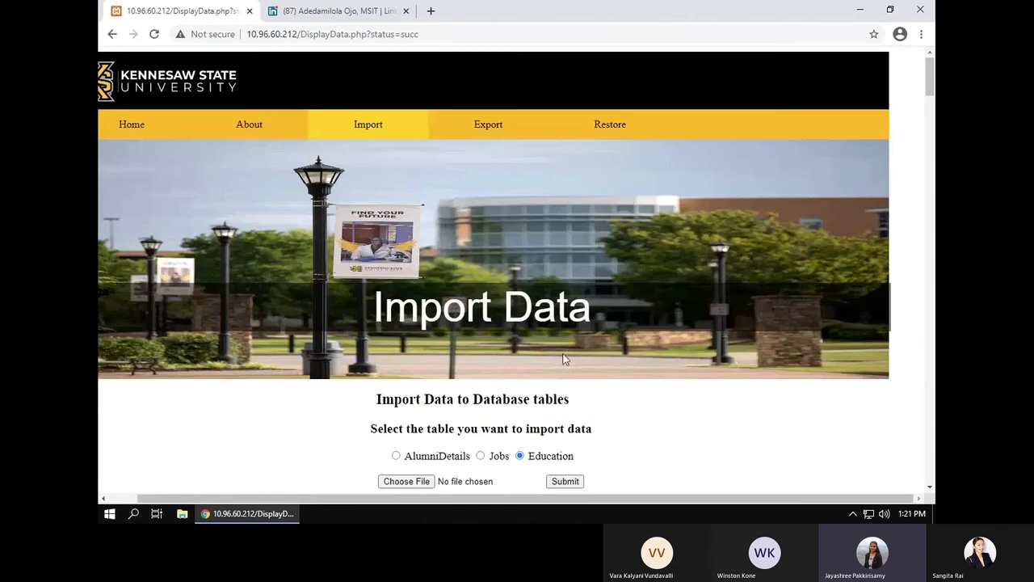
{"action": "left_click", "coordinate": [496, 133]}
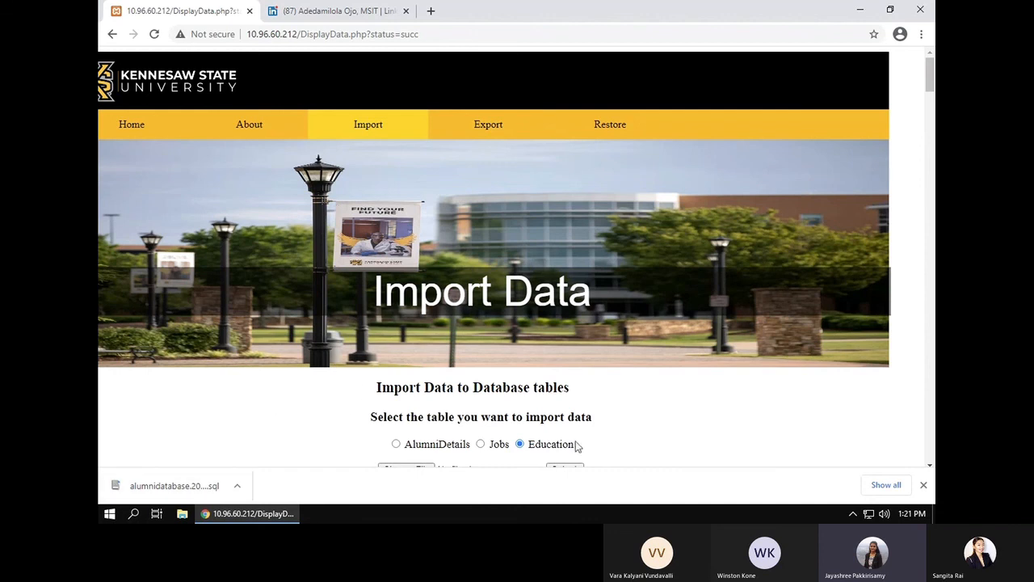
{"action": "left_click", "coordinate": [886, 485]}
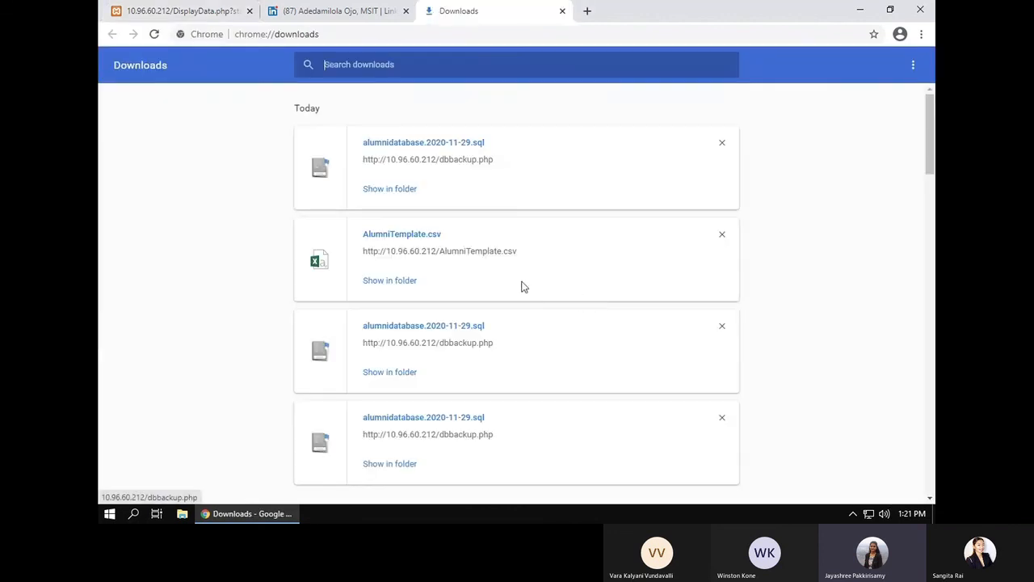
Step: Confirm the 29.9 KB alumnidatabase.2020-11-29 backup is in Downloads, then close the downloads tab
{"action": "left_click", "coordinate": [183, 514]}
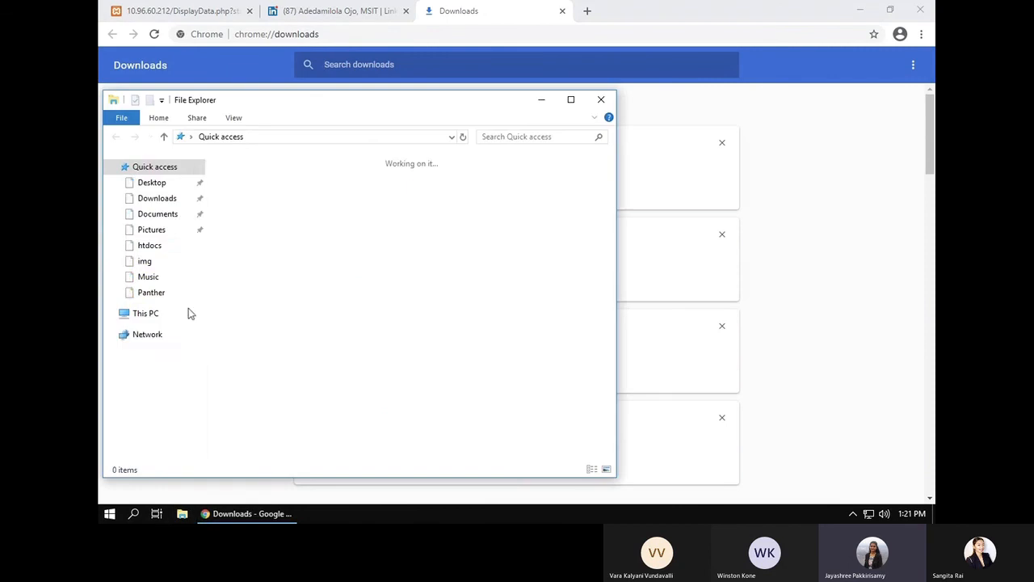
{"action": "left_click", "coordinate": [153, 199]}
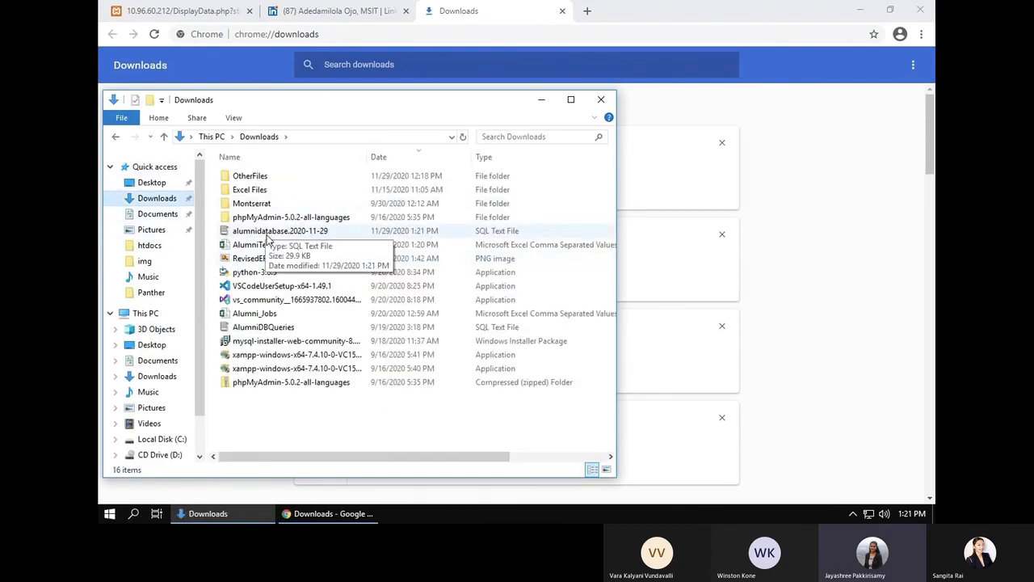
{"action": "left_click", "coordinate": [564, 11]}
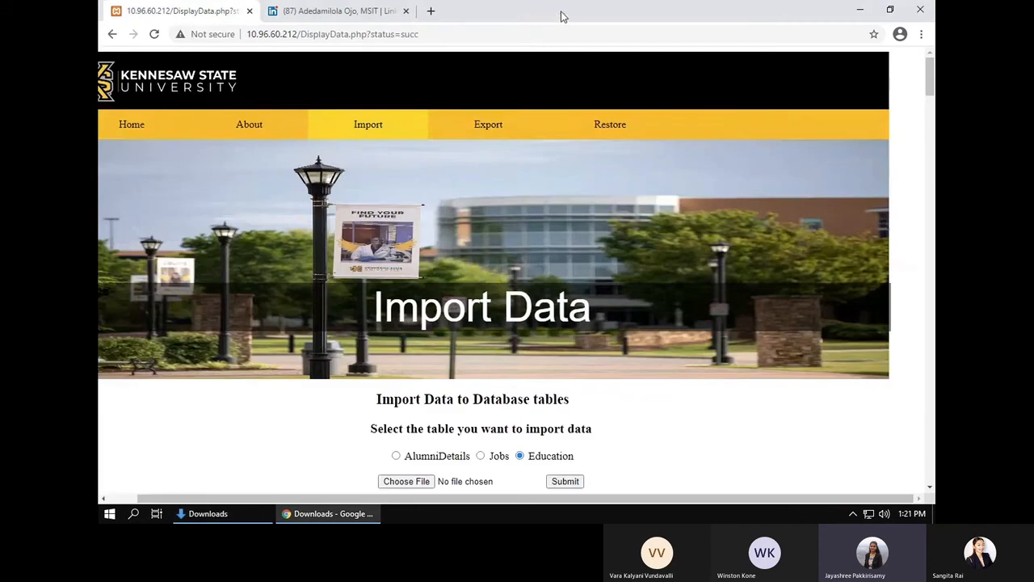
Step: Open alumni ID 27's record for editing from the home page list
{"action": "left_click", "coordinate": [137, 132]}
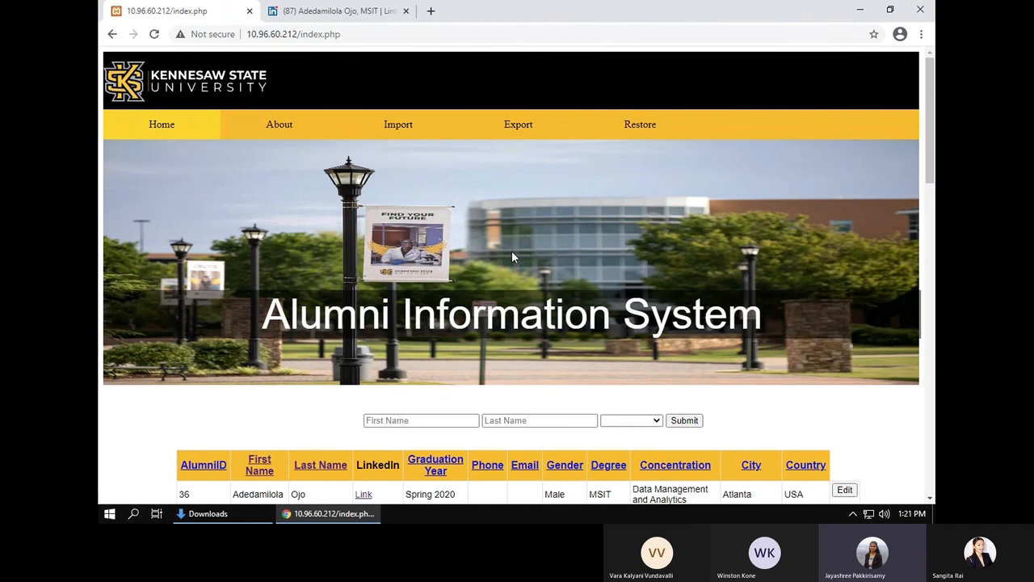
{"action": "scroll", "coordinate": [512, 252], "scroll_direction": "down", "scroll_amount": 1}
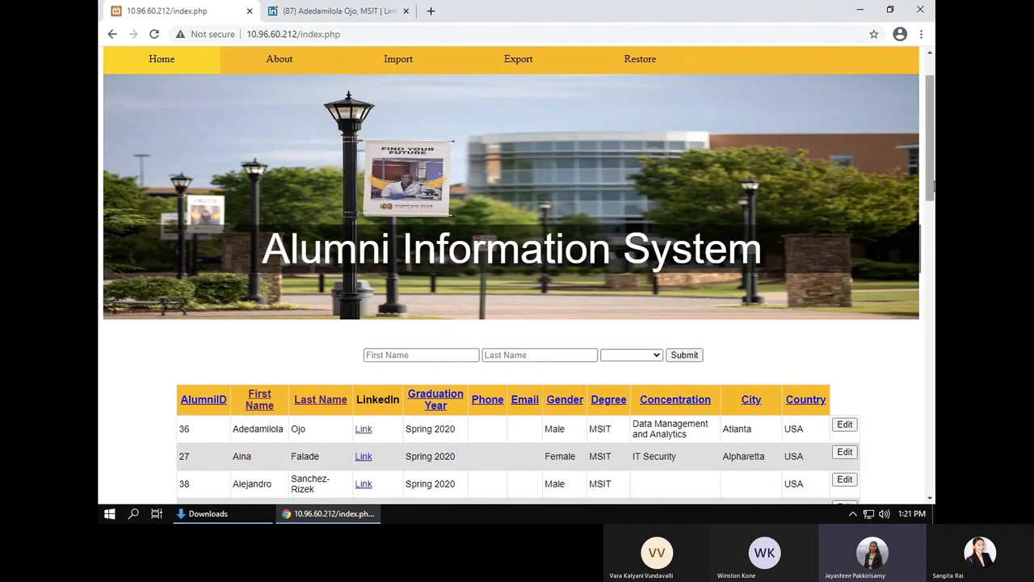
{"action": "left_click", "coordinate": [930, 219]}
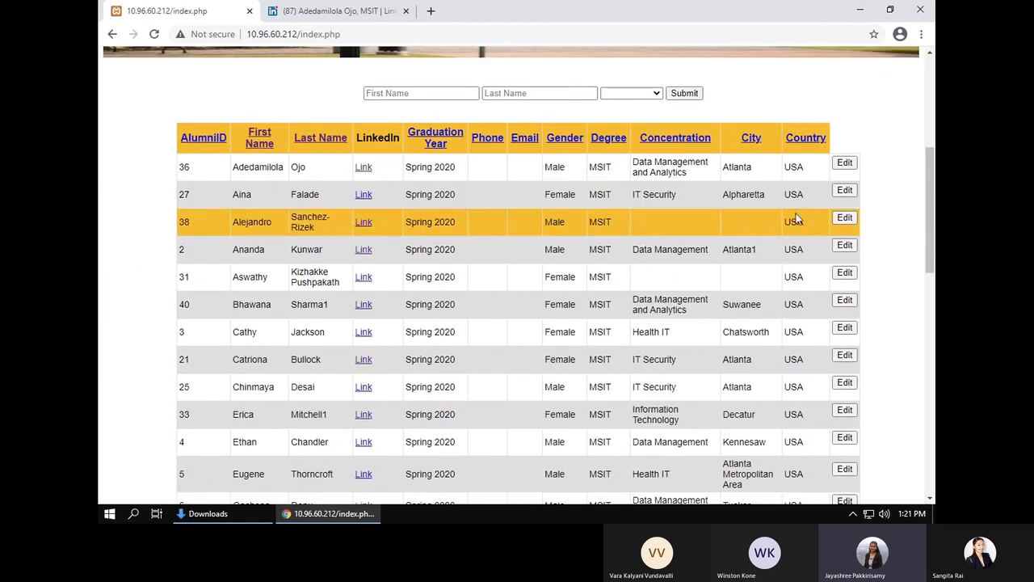
{"action": "left_click", "coordinate": [844, 190]}
{"action": "scroll", "coordinate": [469, 344], "scroll_direction": "down", "scroll_amount": 5}
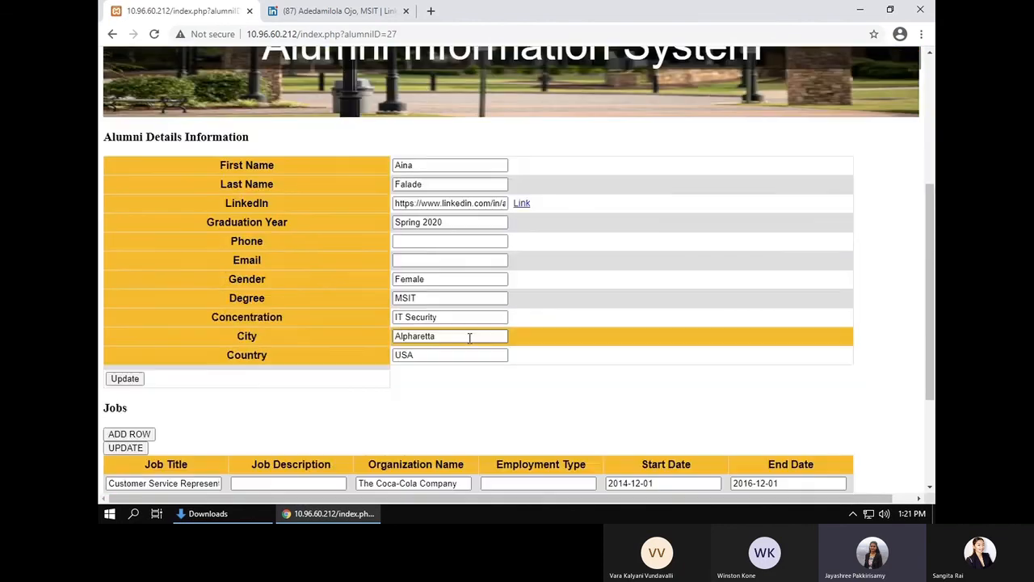
{"action": "scroll", "coordinate": [473, 353], "scroll_direction": "down", "scroll_amount": 3}
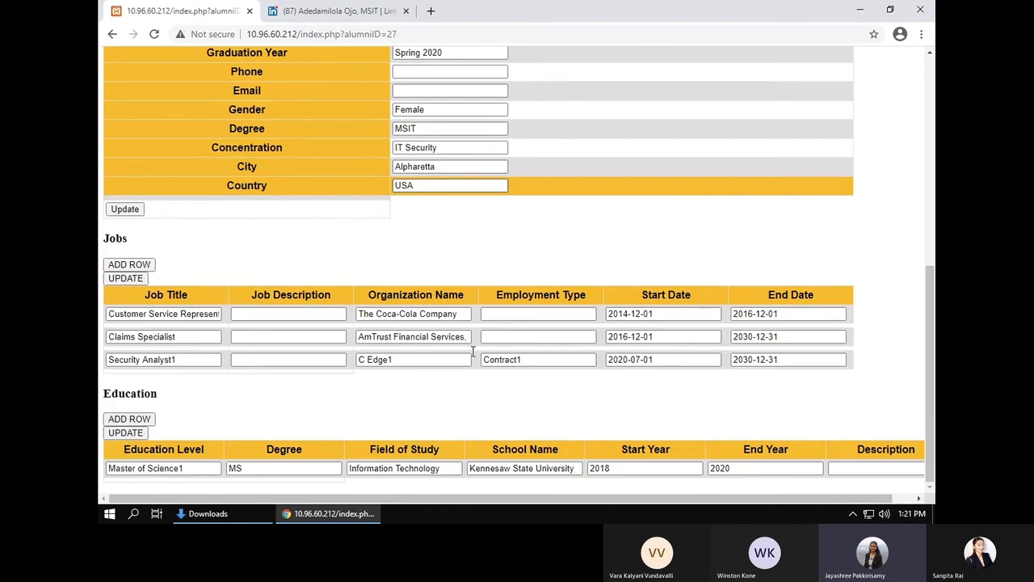
{"action": "scroll", "coordinate": [475, 358], "scroll_direction": "up", "scroll_amount": 2}
{"action": "scroll", "coordinate": [475, 358], "scroll_direction": "up", "scroll_amount": 2}
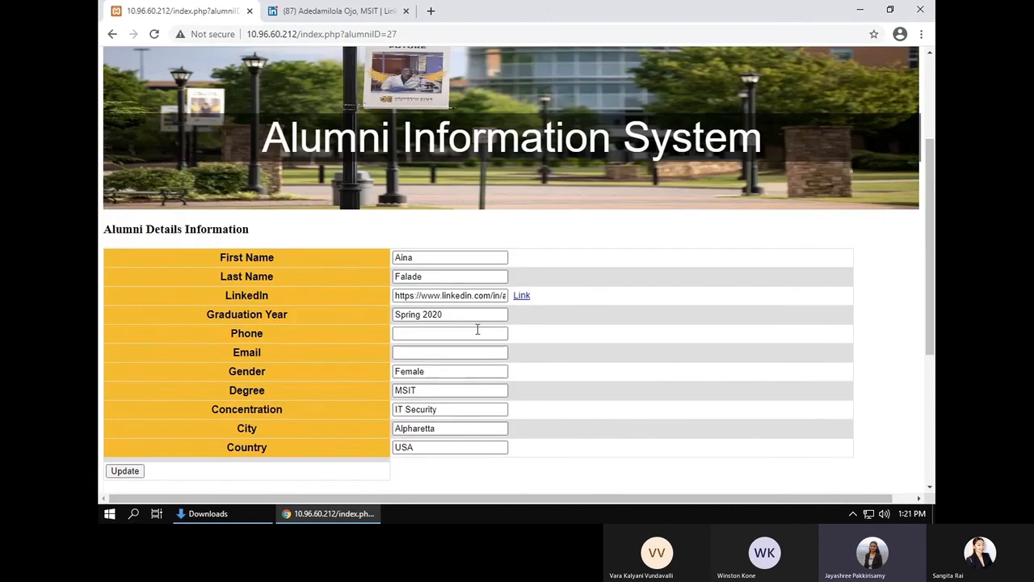
Step: Append '1' to the alumna's last name and save her details
{"action": "left_click", "coordinate": [423, 259]}
{"action": "left_click", "coordinate": [427, 275]}
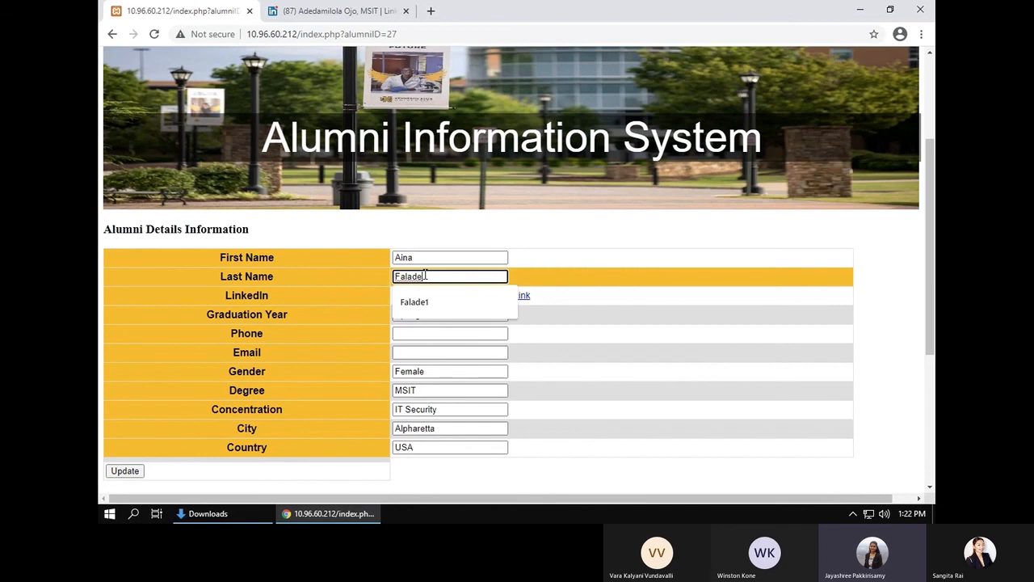
{"action": "type", "text": "1"}
{"action": "scroll", "coordinate": [317, 393], "scroll_direction": "down", "scroll_amount": 1}
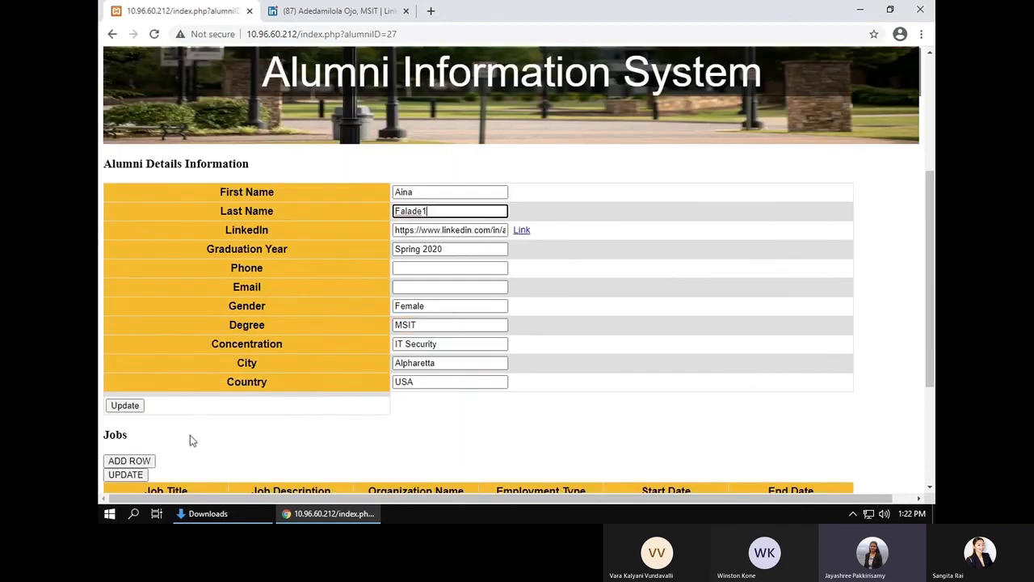
{"action": "left_click", "coordinate": [132, 409]}
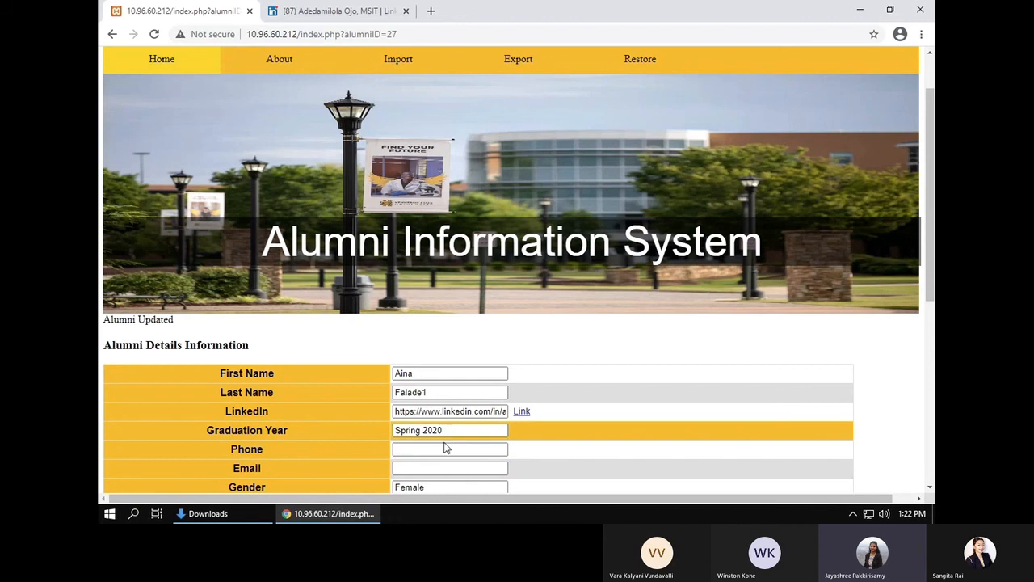
Step: Change the third job's title from Security Analyst1 back to Security Analyst
{"action": "scroll", "coordinate": [446, 448], "scroll_direction": "down", "scroll_amount": 3}
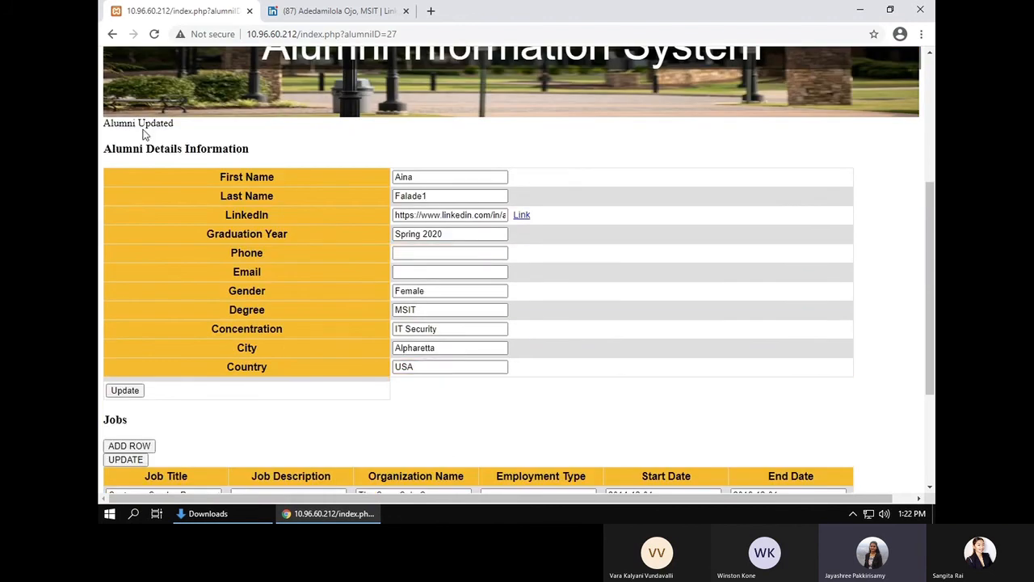
{"action": "scroll", "coordinate": [259, 383], "scroll_direction": "down", "scroll_amount": 3}
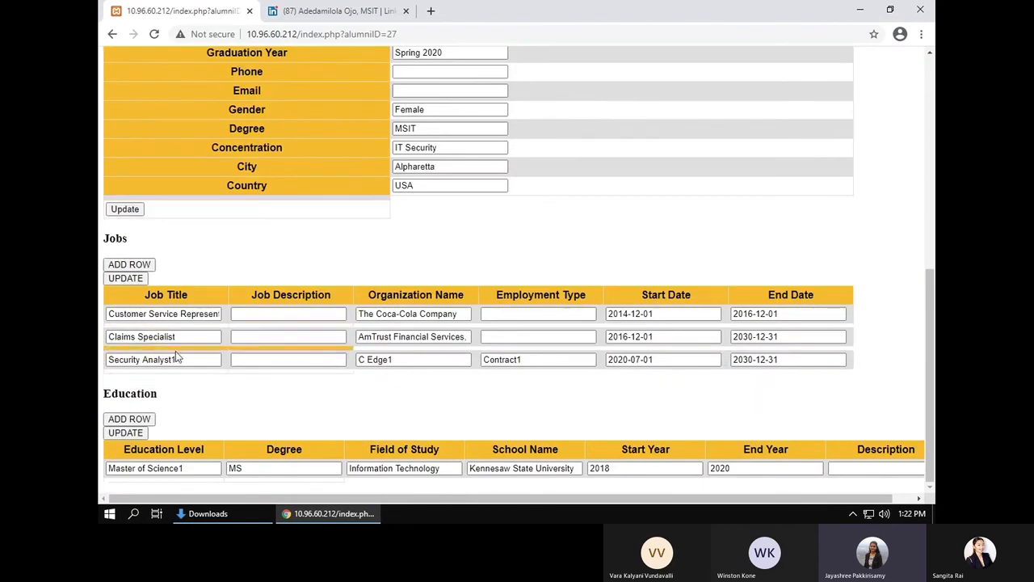
{"action": "left_click", "coordinate": [179, 359]}
{"action": "key", "text": "BackSpace"}
{"action": "type", "text": "1"}
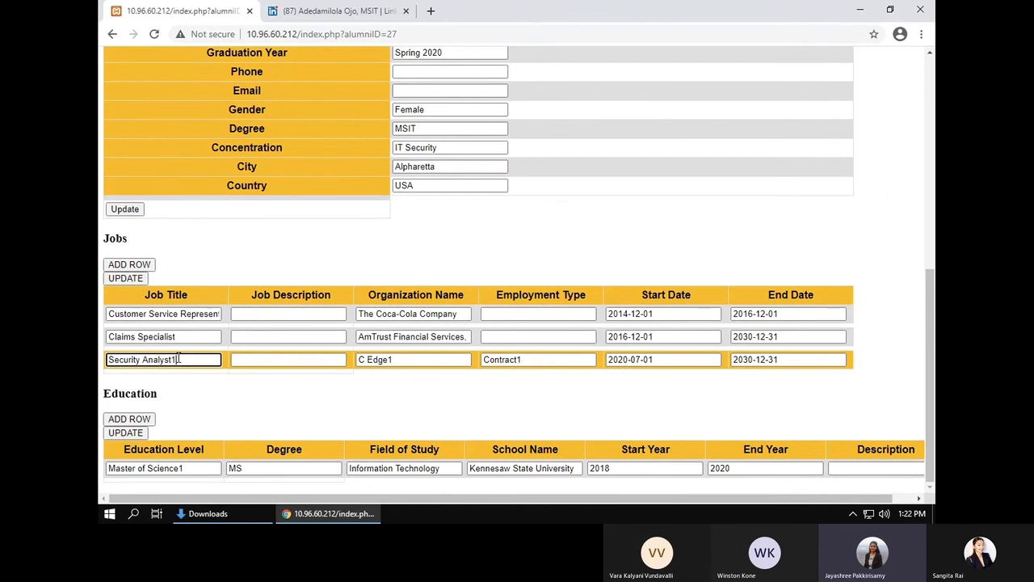
{"action": "left_click", "coordinate": [396, 361]}
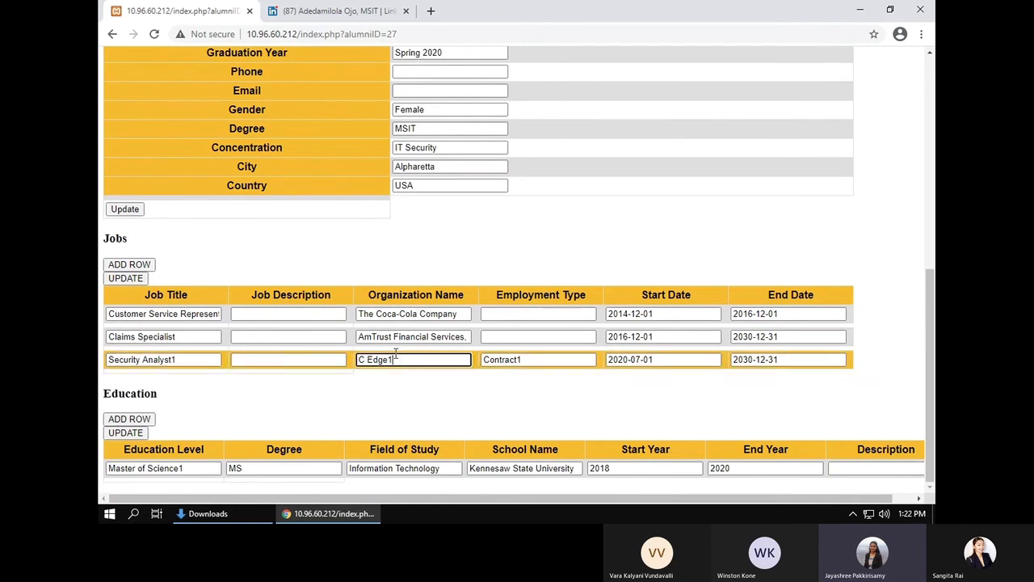
{"action": "left_click", "coordinate": [216, 360]}
{"action": "key", "text": "BackSpace"}
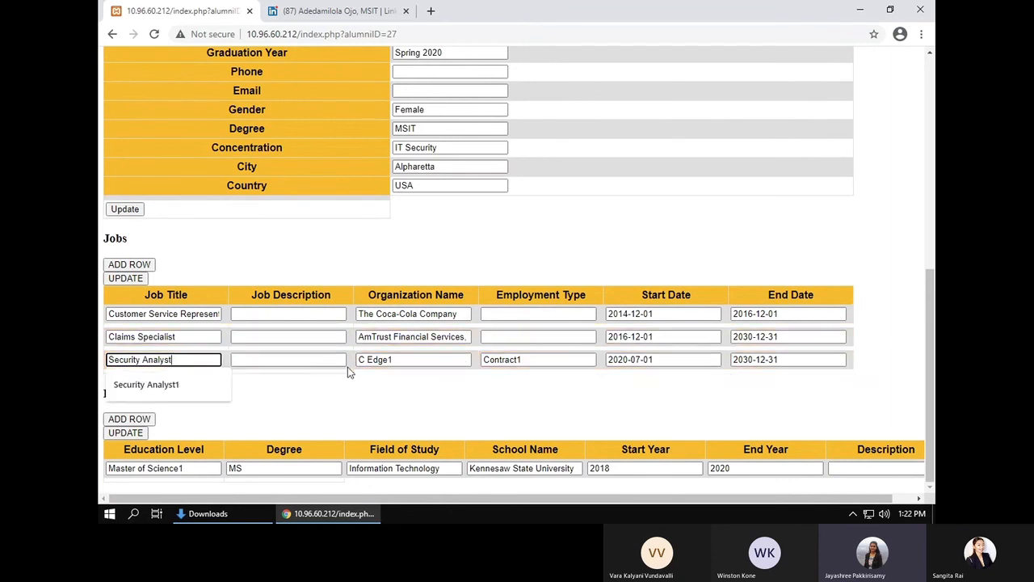
Step: Change C Edge1 and Contract1 to C Edge and Contract, then save the jobs
{"action": "left_click", "coordinate": [394, 360]}
{"action": "key", "text": "BackSpace"}
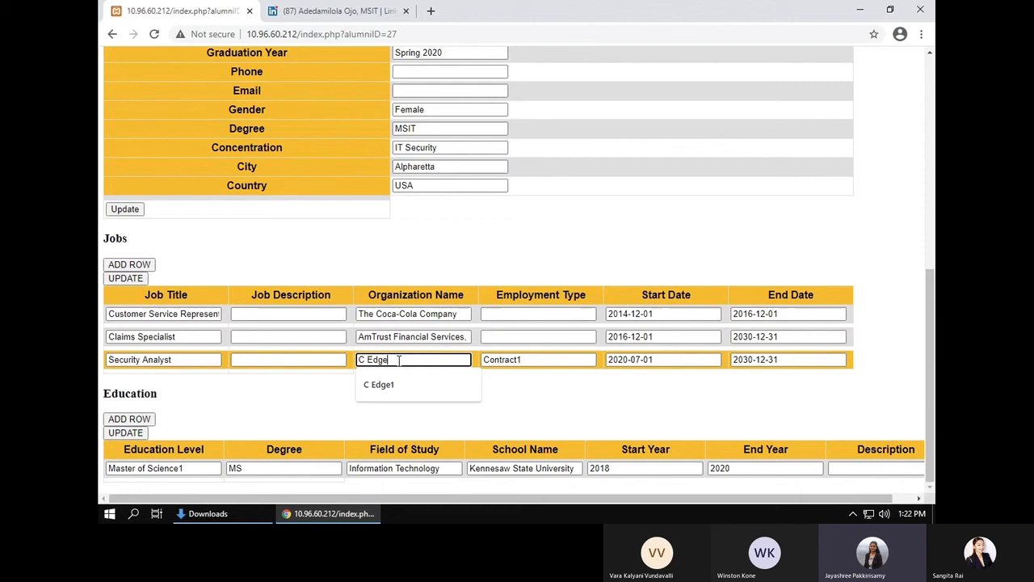
{"action": "left_click", "coordinate": [524, 360]}
{"action": "key", "text": "BackSpace"}
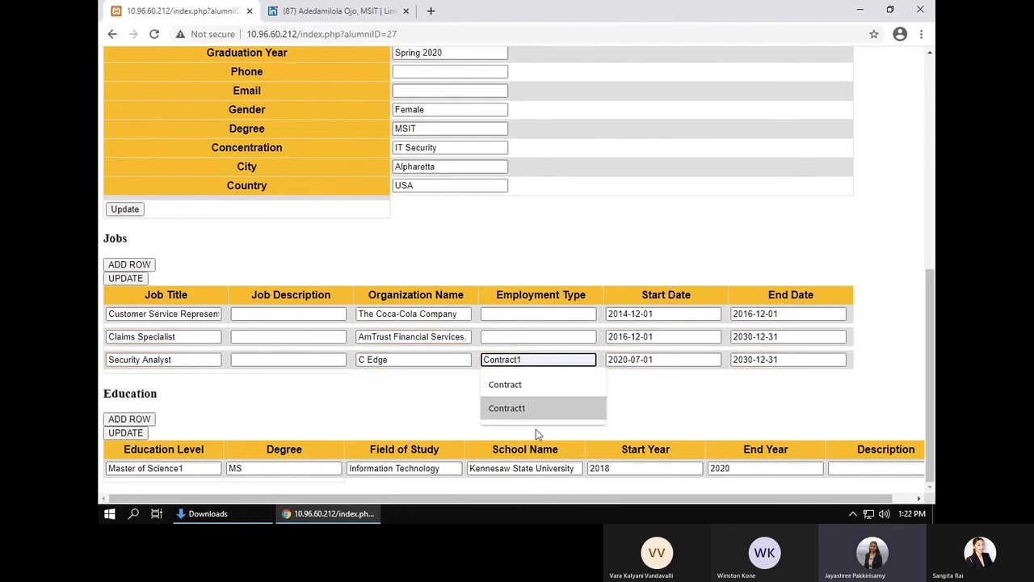
{"action": "left_click", "coordinate": [331, 407]}
{"action": "left_click", "coordinate": [125, 278]}
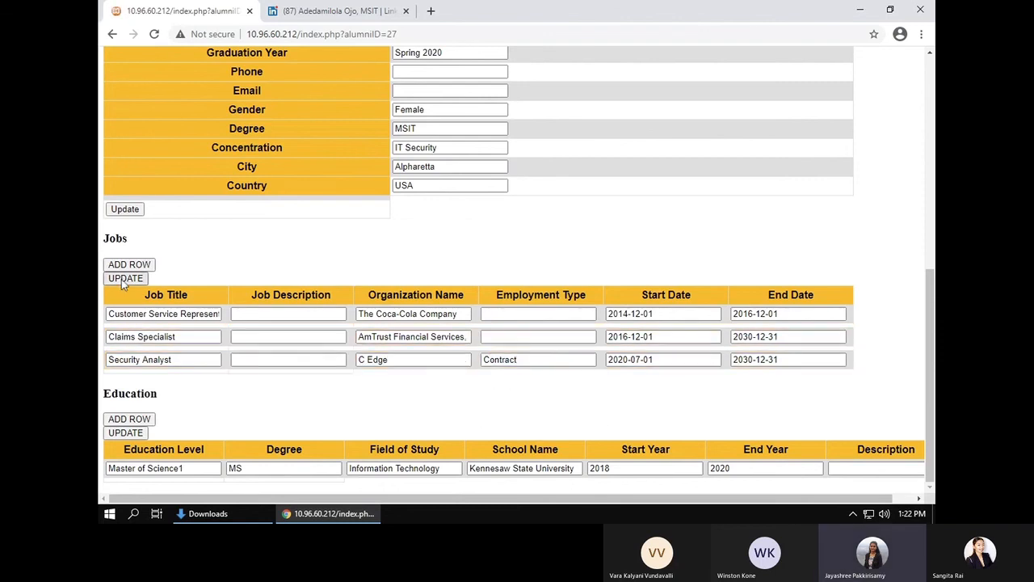
{"action": "scroll", "coordinate": [157, 315], "scroll_direction": "down", "scroll_amount": 3}
{"action": "scroll", "coordinate": [123, 424], "scroll_direction": "down", "scroll_amount": 2}
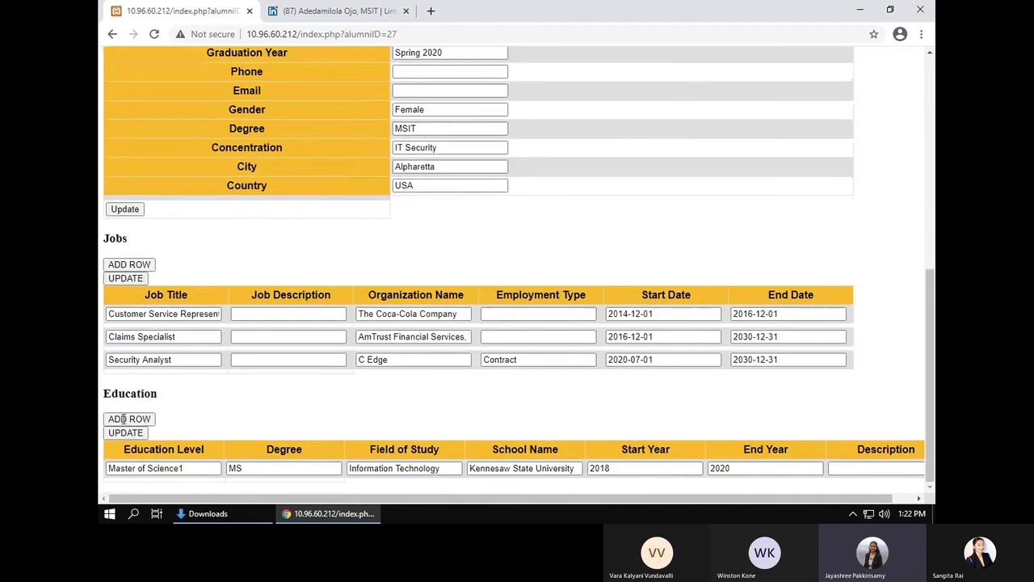
Step: Save a new job with title, organization and employment type 'Test', then add a blank education row
{"action": "left_click", "coordinate": [129, 264]}
{"action": "left_click", "coordinate": [125, 379]}
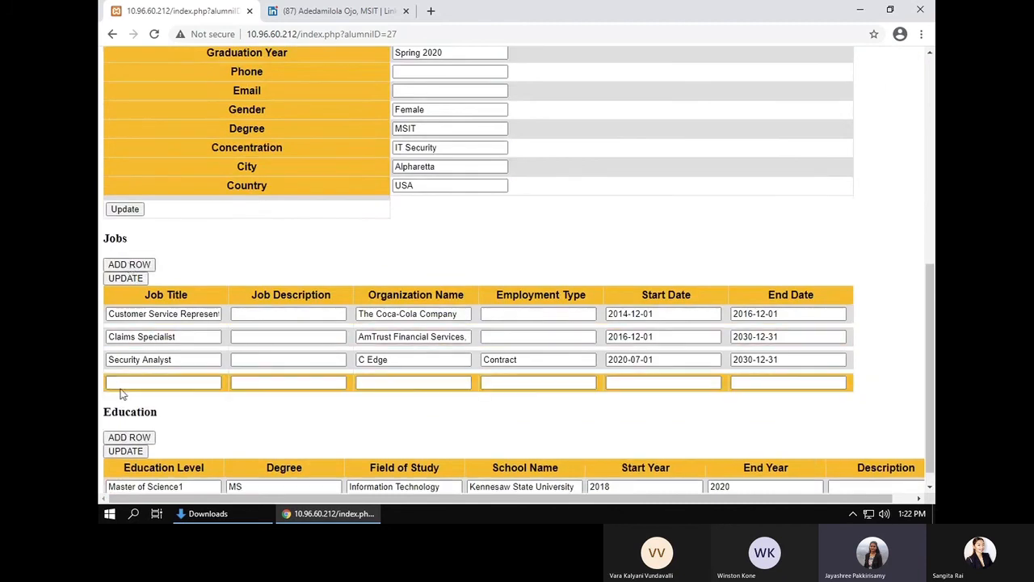
{"action": "type", "text": "T"}
{"action": "key", "text": "Tab"}
{"action": "key", "text": "Tab"}
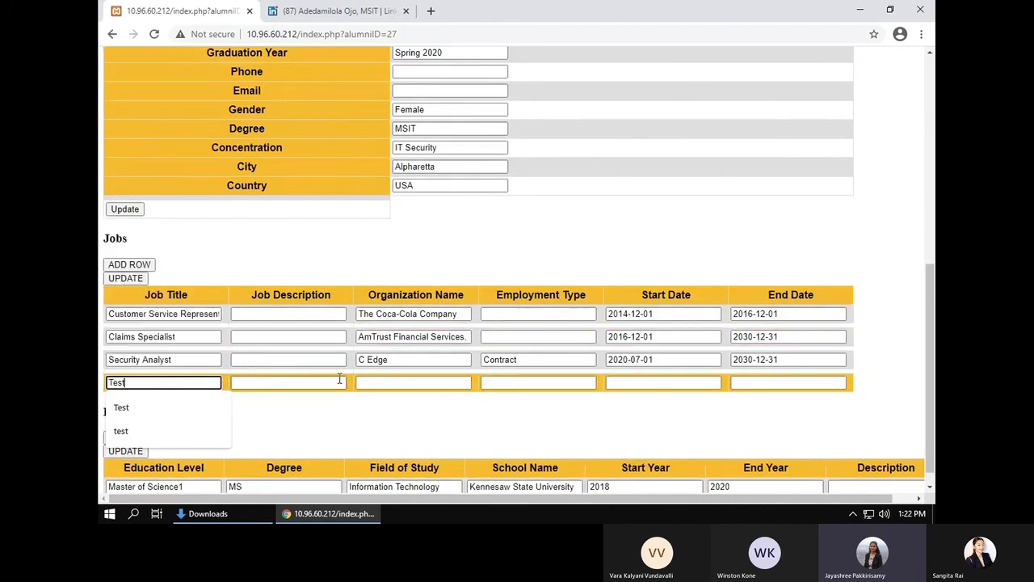
{"action": "type", "text": "Test"}
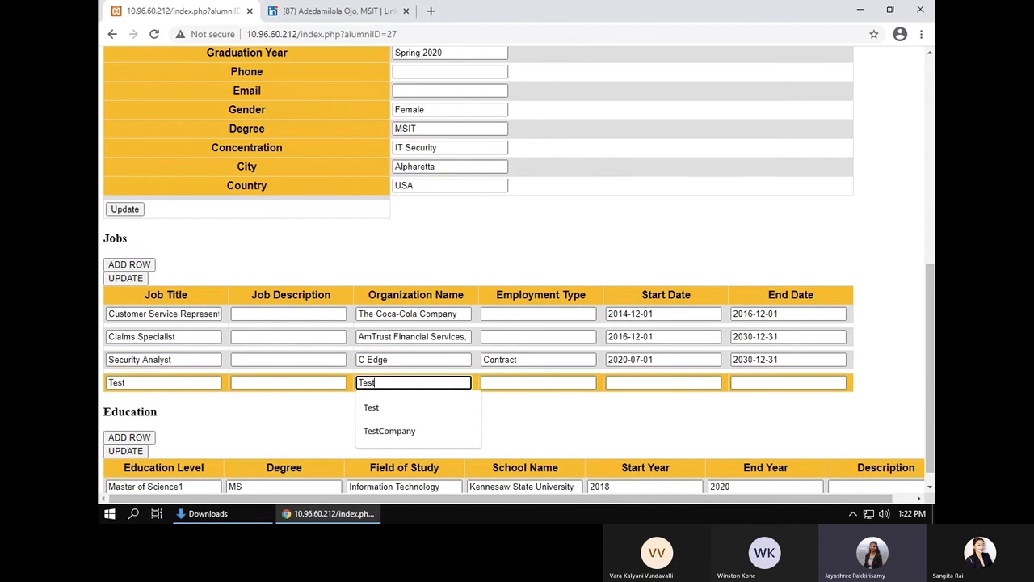
{"action": "left_click", "coordinate": [517, 382]}
{"action": "type", "text": "Test"}
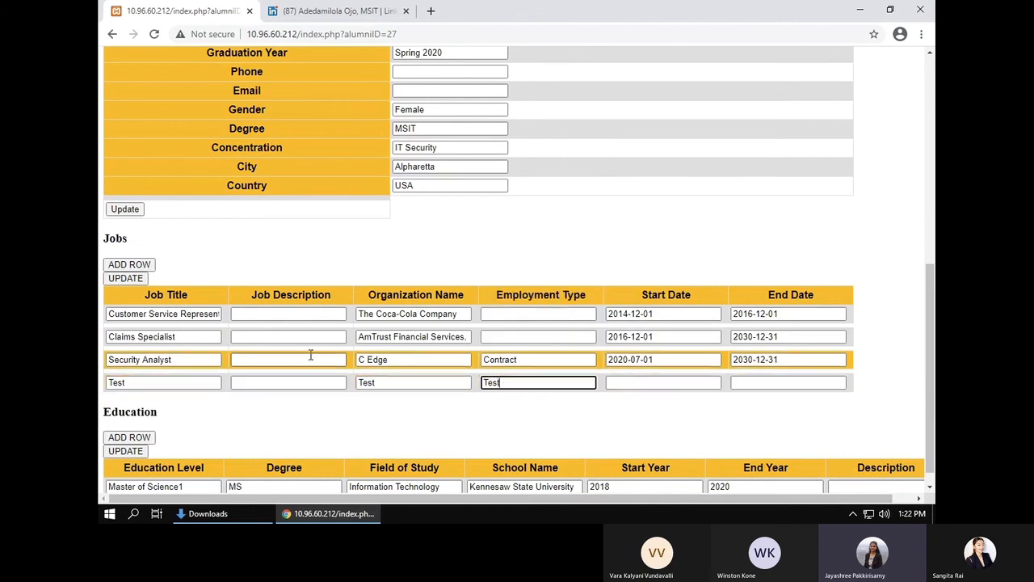
{"action": "left_click", "coordinate": [113, 277]}
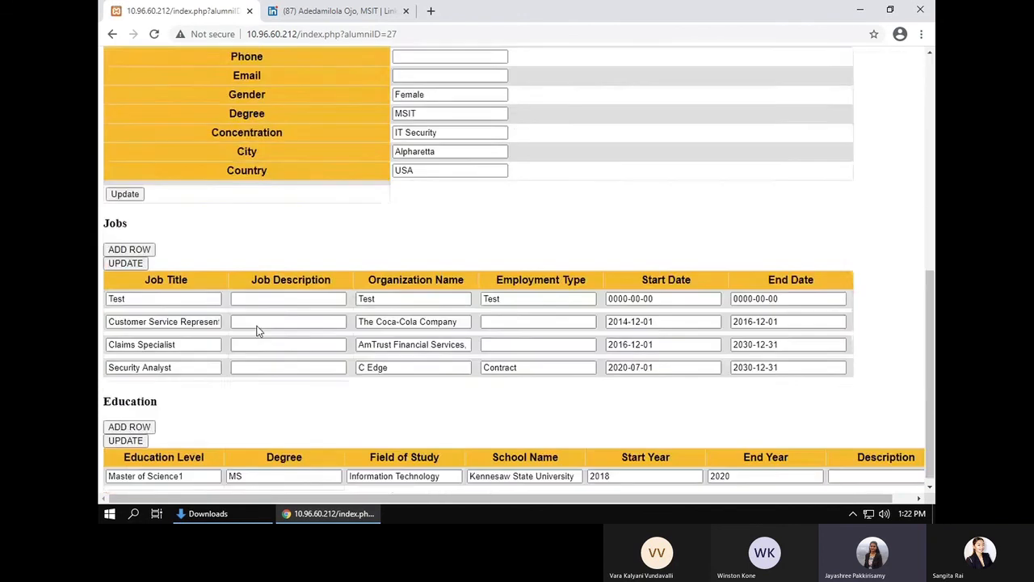
{"action": "left_click", "coordinate": [131, 422]}
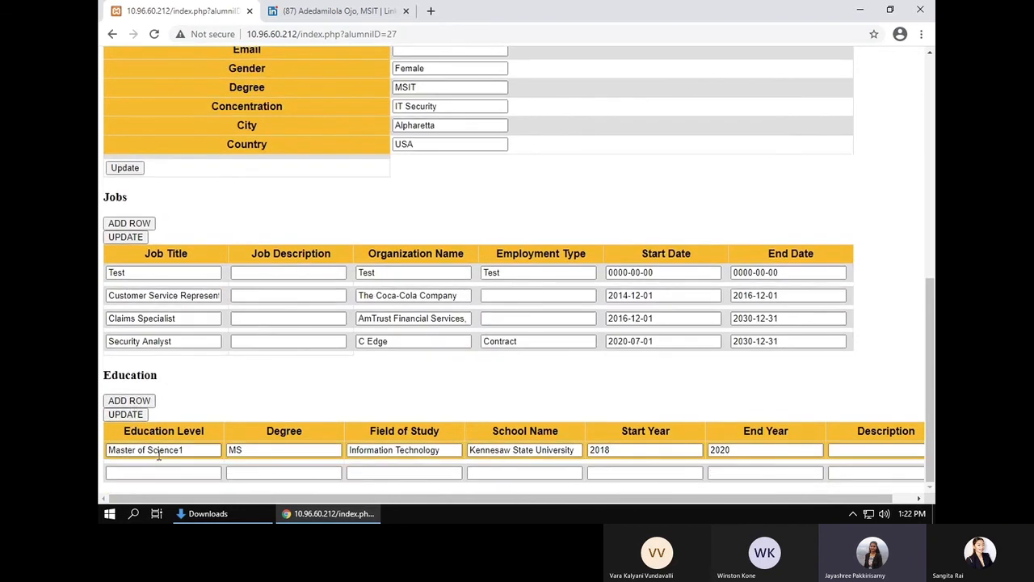
Step: Fill the new education row with High School, IT and KSU and save it
{"action": "left_click", "coordinate": [157, 471]}
{"action": "type", "text": "Hifh"}
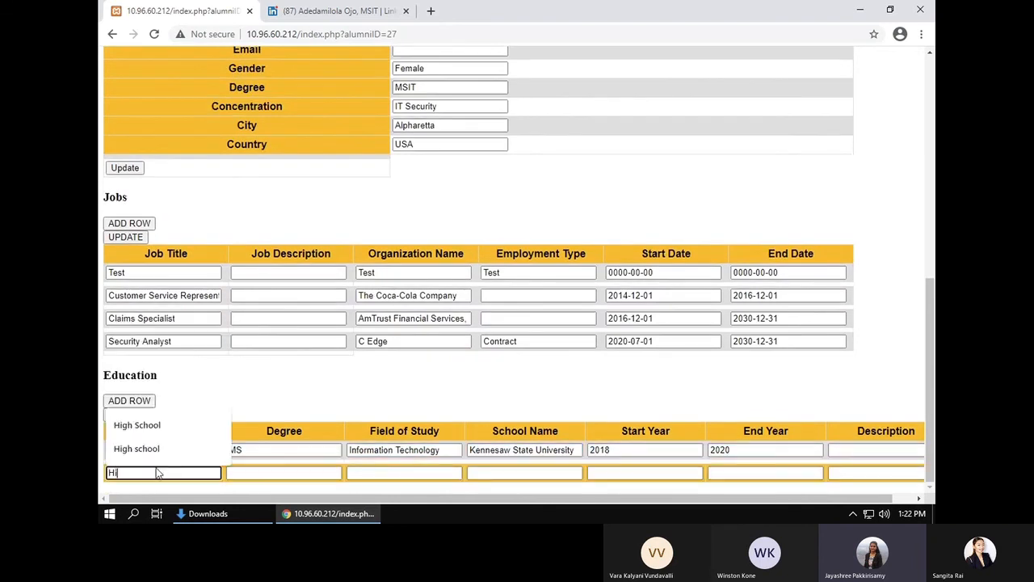
{"action": "key", "text": "BackSpace"}
{"action": "key", "text": "BackSpace"}
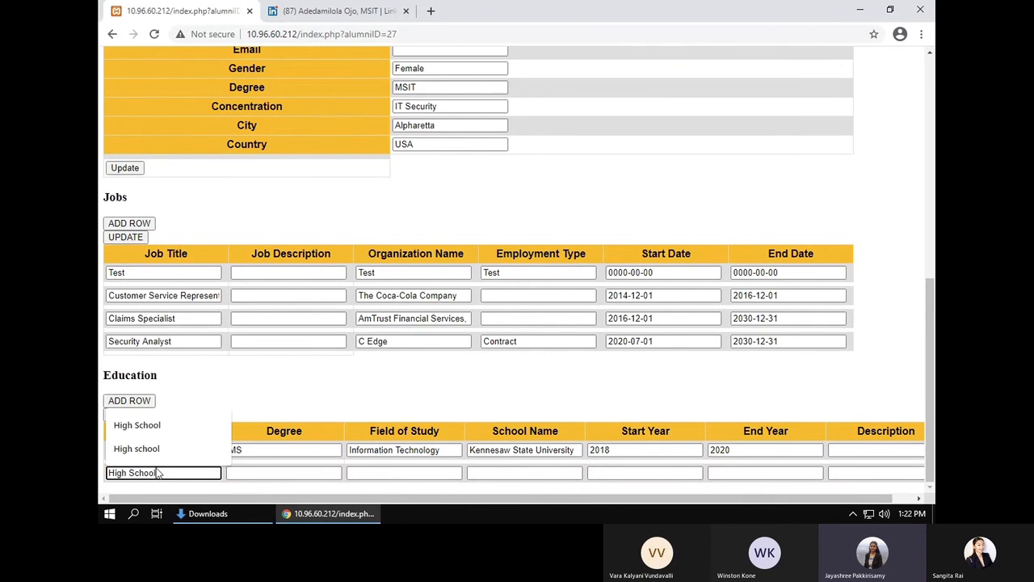
{"action": "left_click", "coordinate": [365, 475]}
{"action": "type", "text": "IT"}
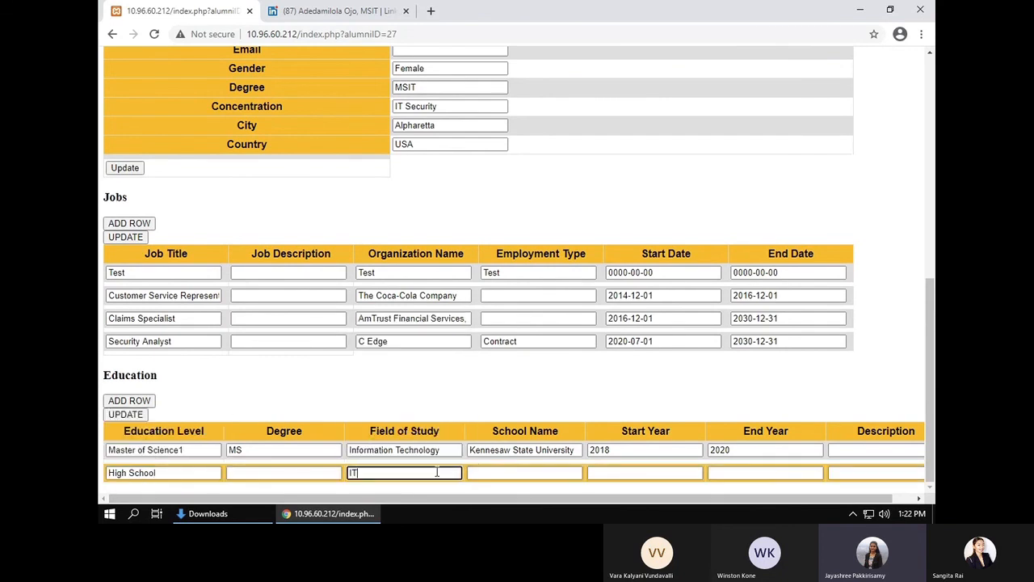
{"action": "left_click", "coordinate": [491, 472]}
{"action": "type", "text": "KSU"}
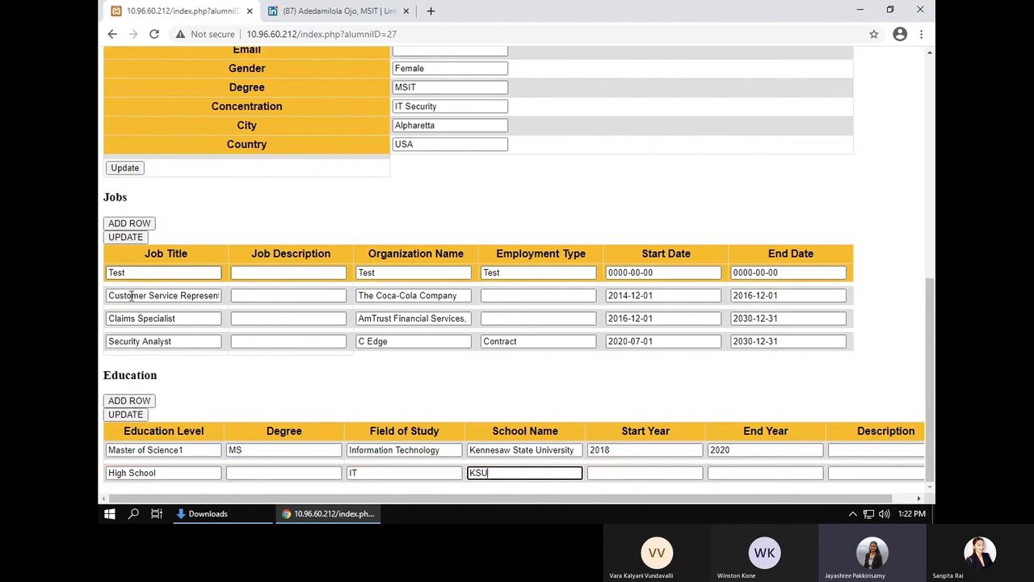
{"action": "left_click", "coordinate": [120, 414]}
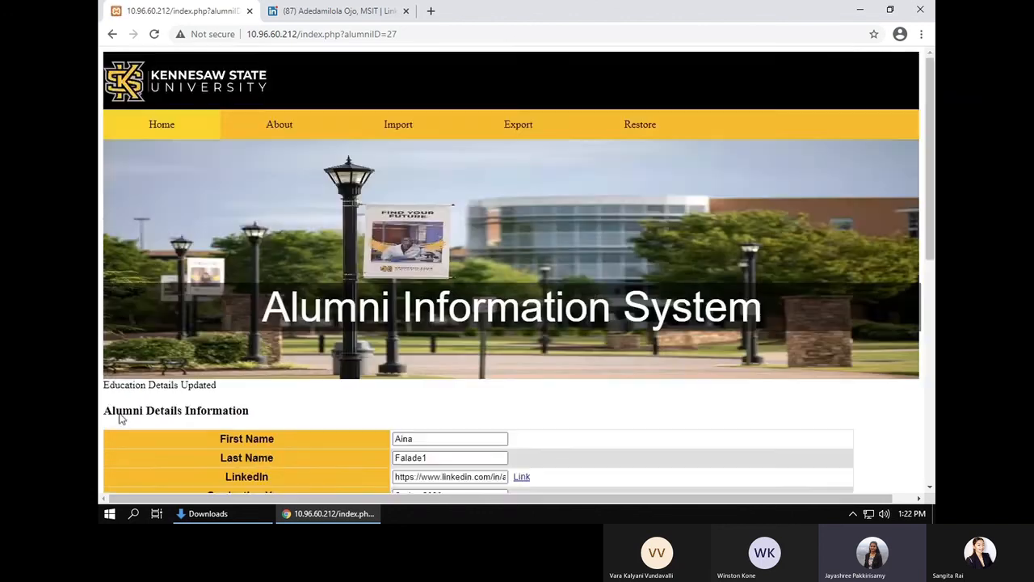
{"action": "scroll", "coordinate": [205, 421], "scroll_direction": "down", "scroll_amount": 6}
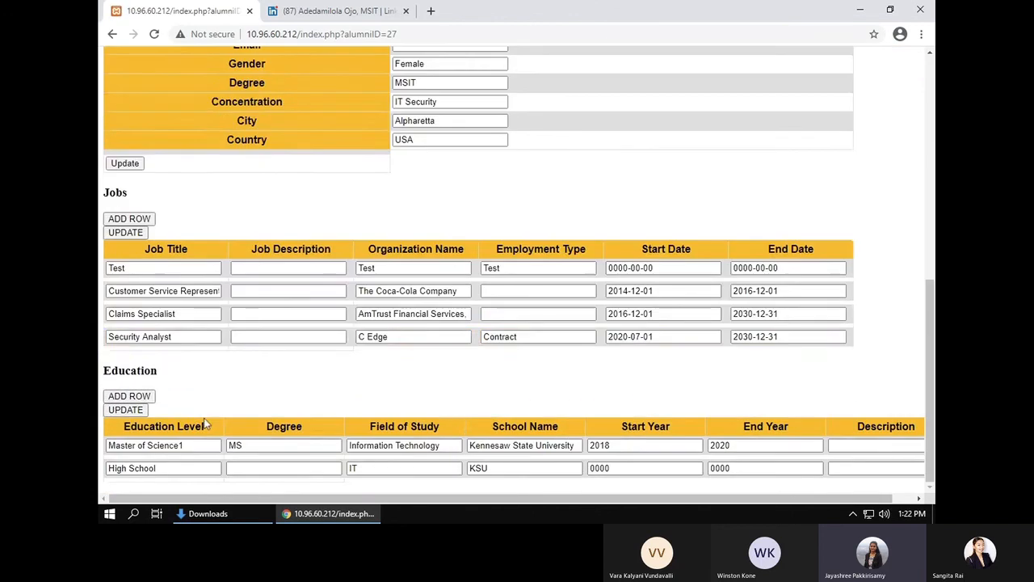
{"action": "scroll", "coordinate": [284, 334], "scroll_direction": "up", "scroll_amount": 6}
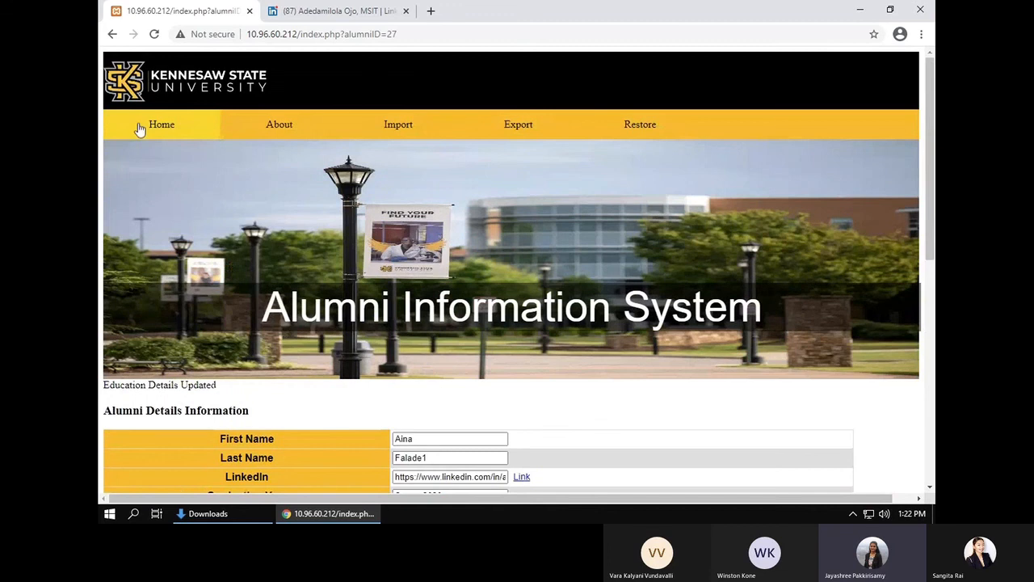
Step: Reopen the alumna's edit page to review her last name, then return to the home page list
{"action": "left_click", "coordinate": [139, 129]}
{"action": "scroll", "coordinate": [407, 345], "scroll_direction": "down", "scroll_amount": 2}
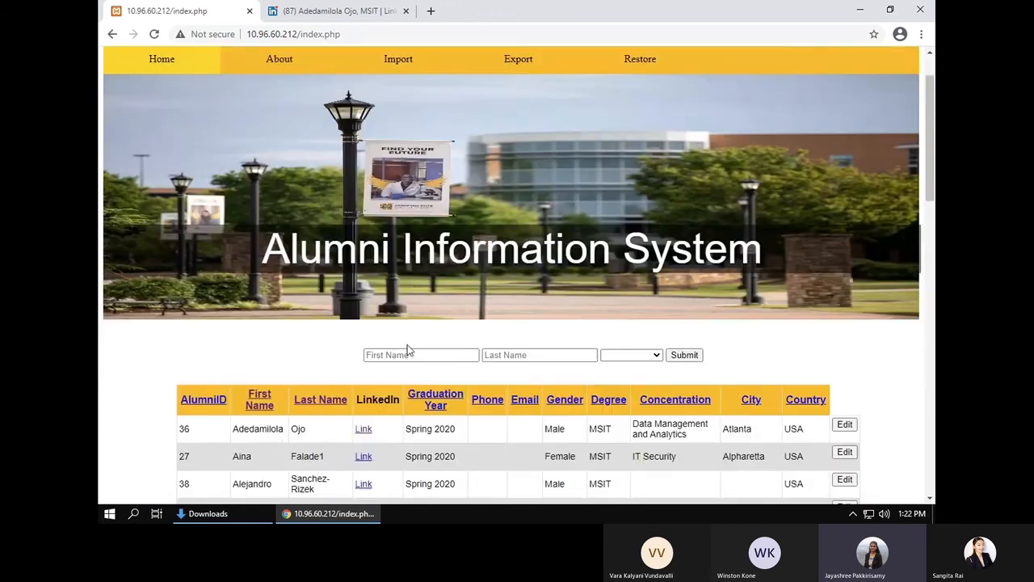
{"action": "left_click", "coordinate": [844, 386]}
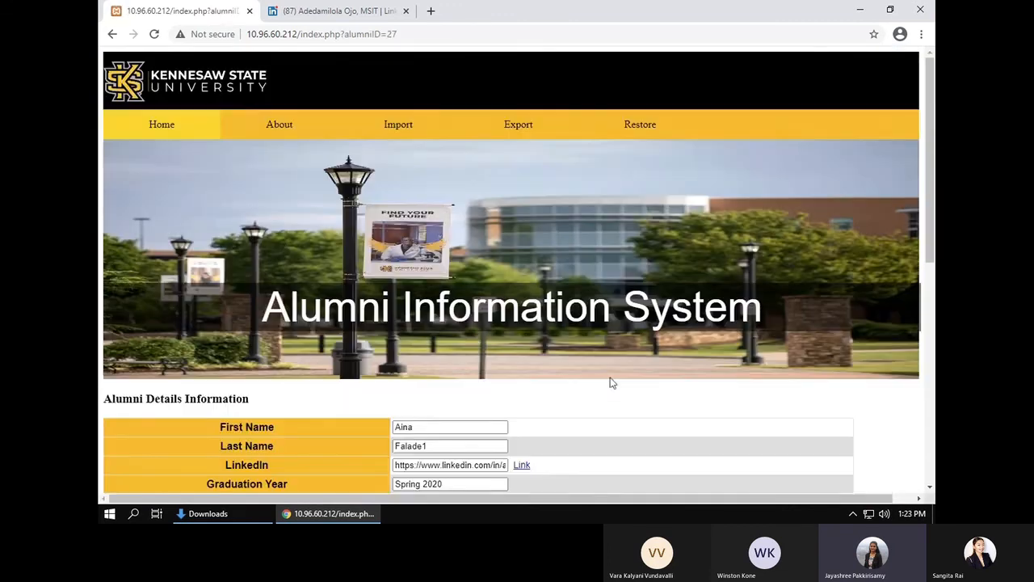
{"action": "scroll", "coordinate": [549, 393], "scroll_direction": "down", "scroll_amount": 2}
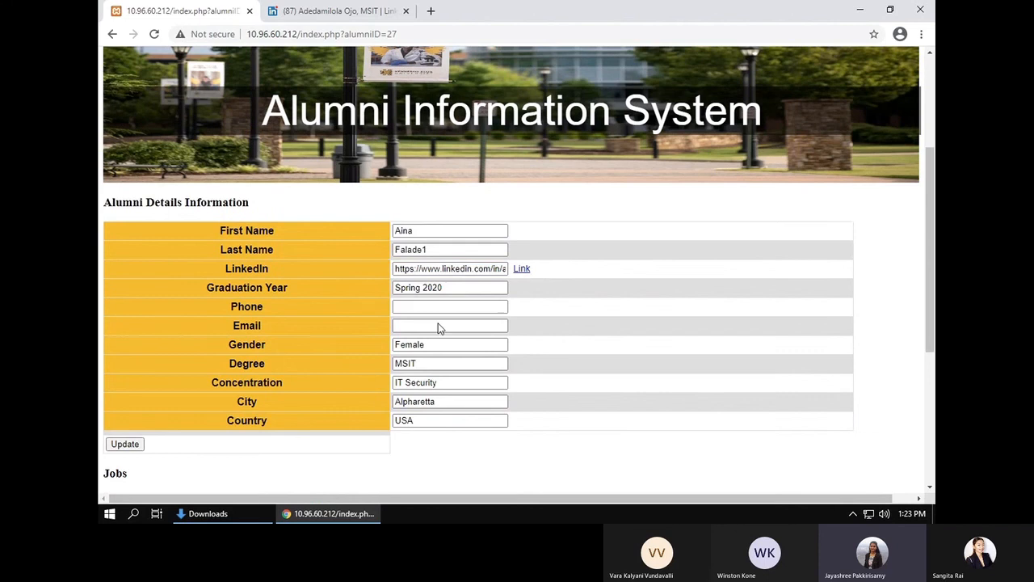
{"action": "left_click", "coordinate": [428, 252]}
{"action": "scroll", "coordinate": [467, 364], "scroll_direction": "down", "scroll_amount": 4}
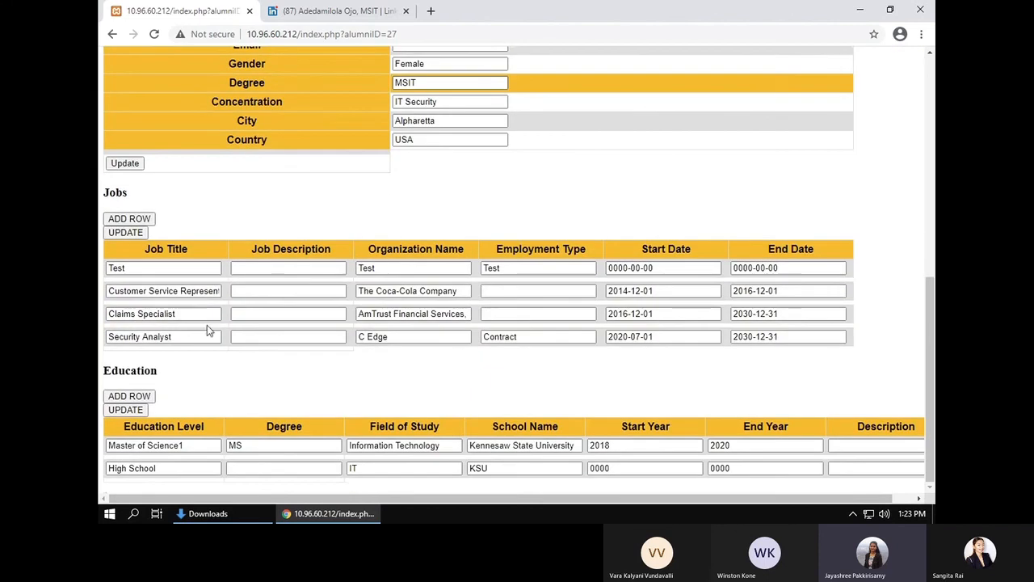
{"action": "scroll", "coordinate": [194, 376], "scroll_direction": "up", "scroll_amount": 6}
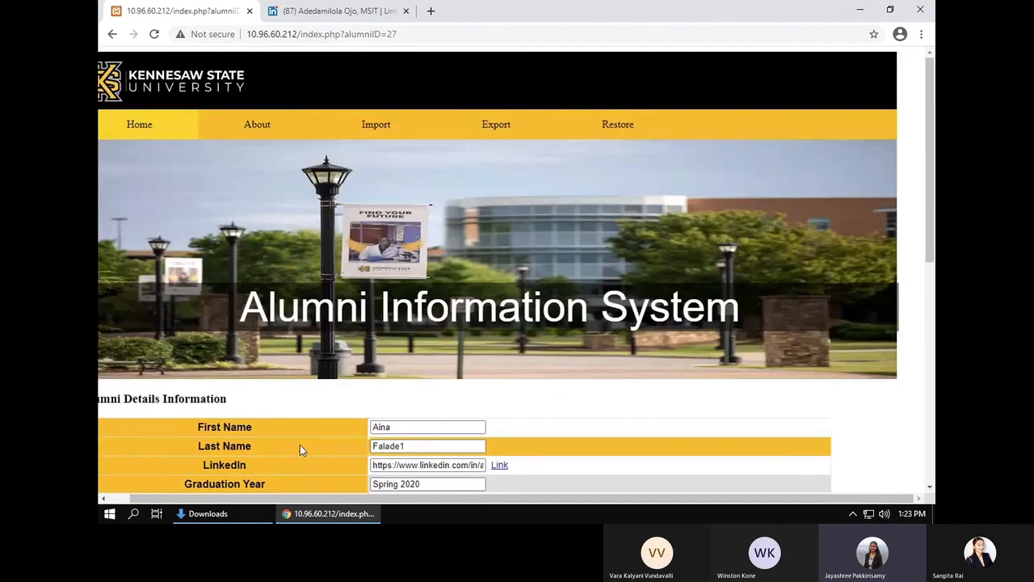
{"action": "left_click", "coordinate": [156, 122]}
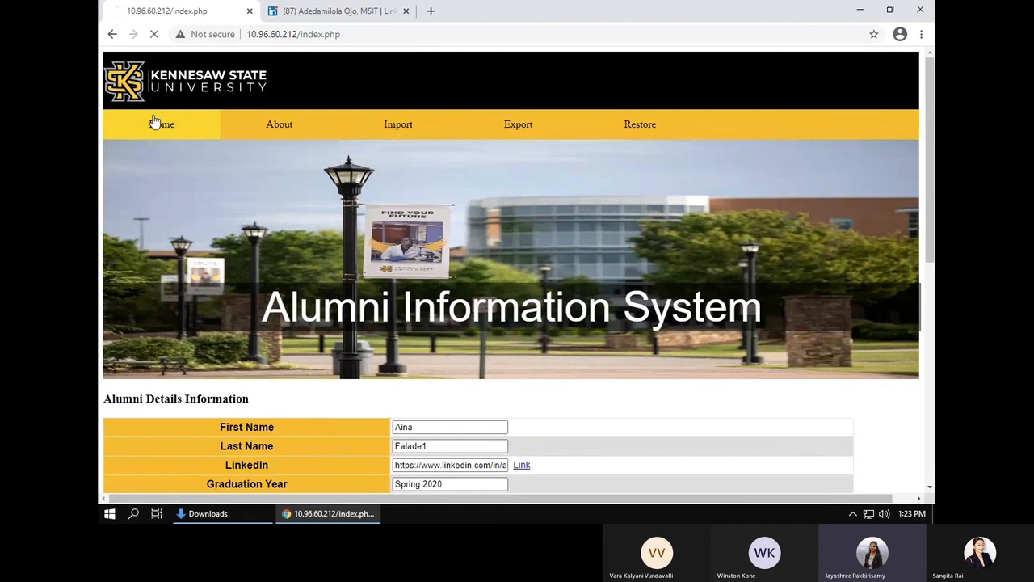
{"action": "scroll", "coordinate": [353, 384], "scroll_direction": "down", "scroll_amount": 2}
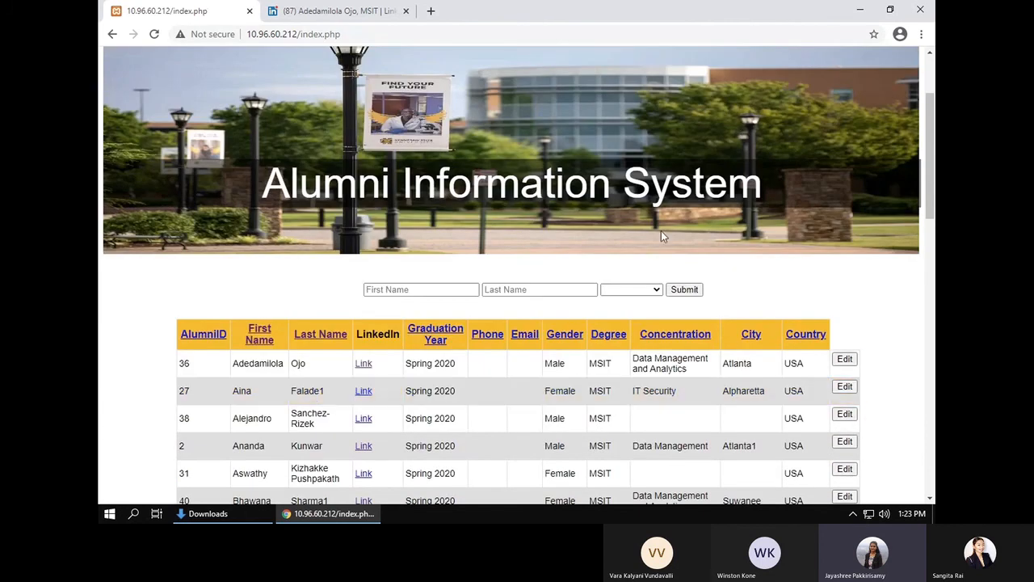
{"action": "scroll", "coordinate": [590, 220], "scroll_direction": "up", "scroll_amount": 1}
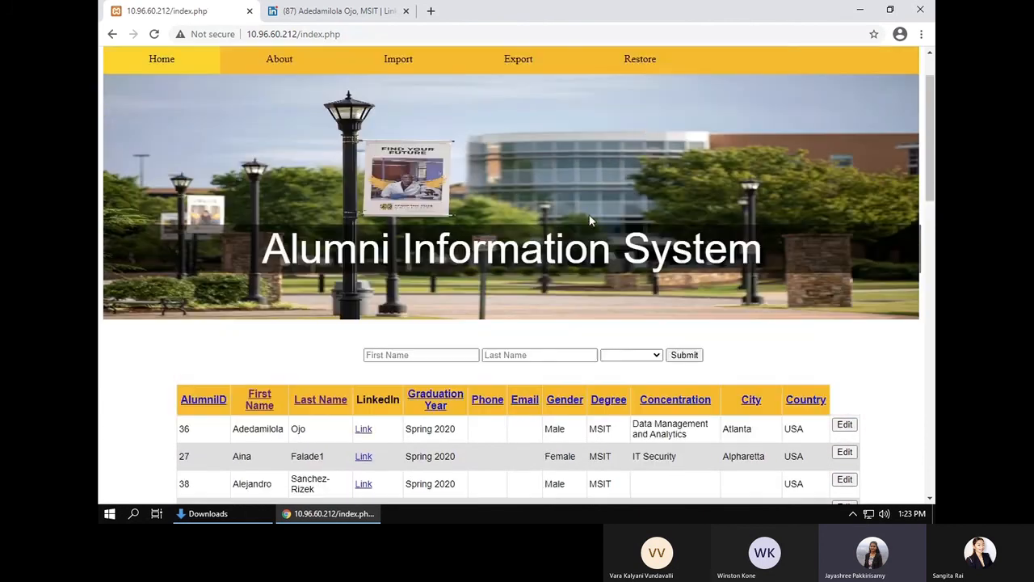
Step: Restore the database from Downloads\alumnidatabase.2020-11-29.sql and go back to the home page
{"action": "left_click", "coordinate": [640, 70]}
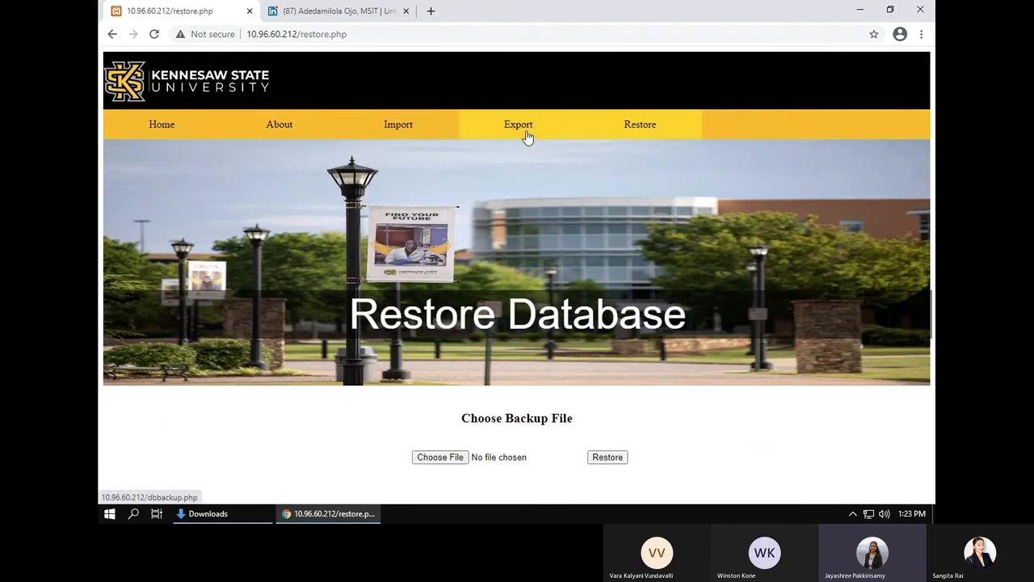
{"action": "left_click", "coordinate": [437, 458]}
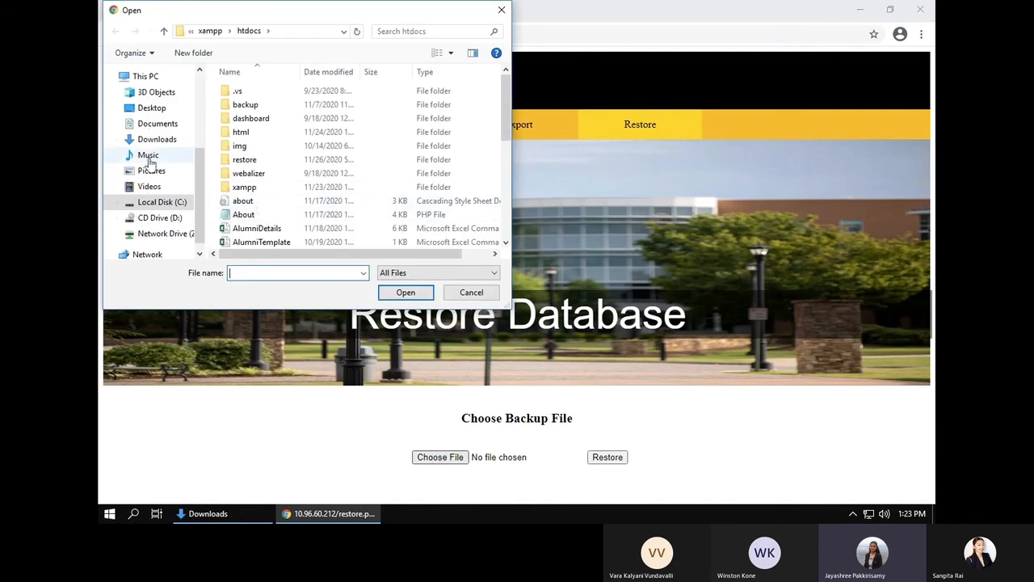
{"action": "scroll", "coordinate": [191, 148], "scroll_direction": "up", "scroll_amount": 3}
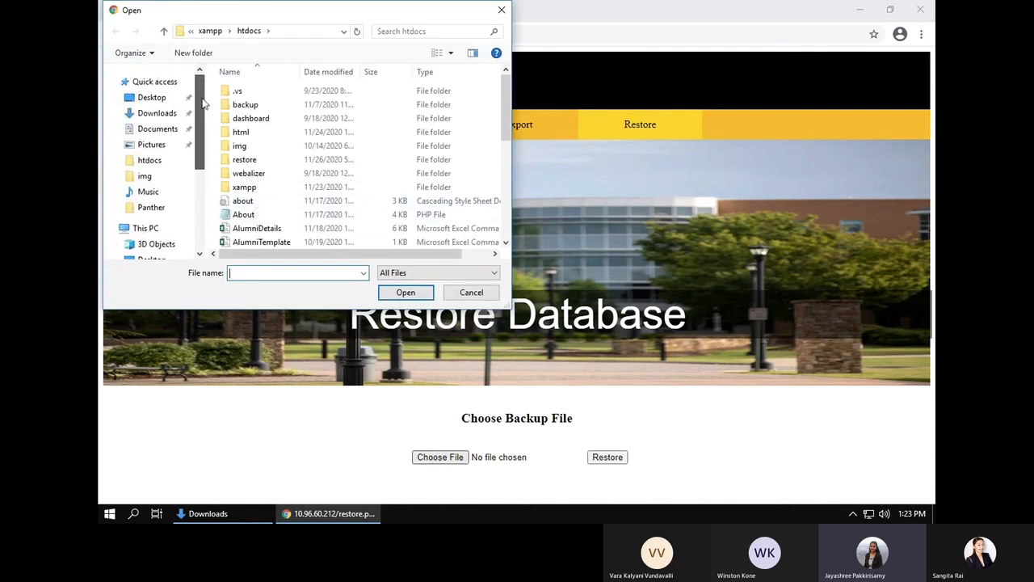
{"action": "left_click", "coordinate": [152, 161]}
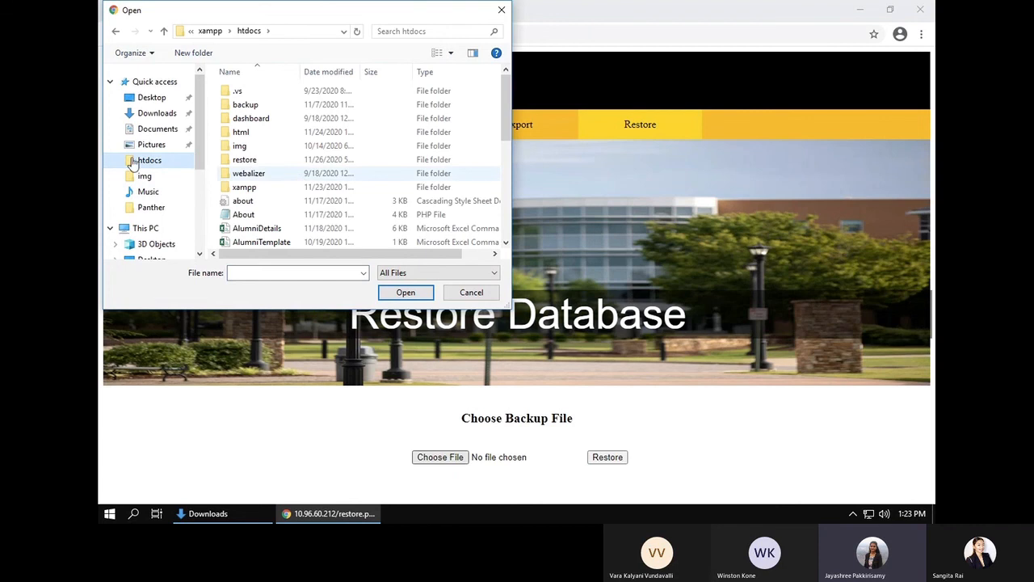
{"action": "left_click", "coordinate": [180, 118]}
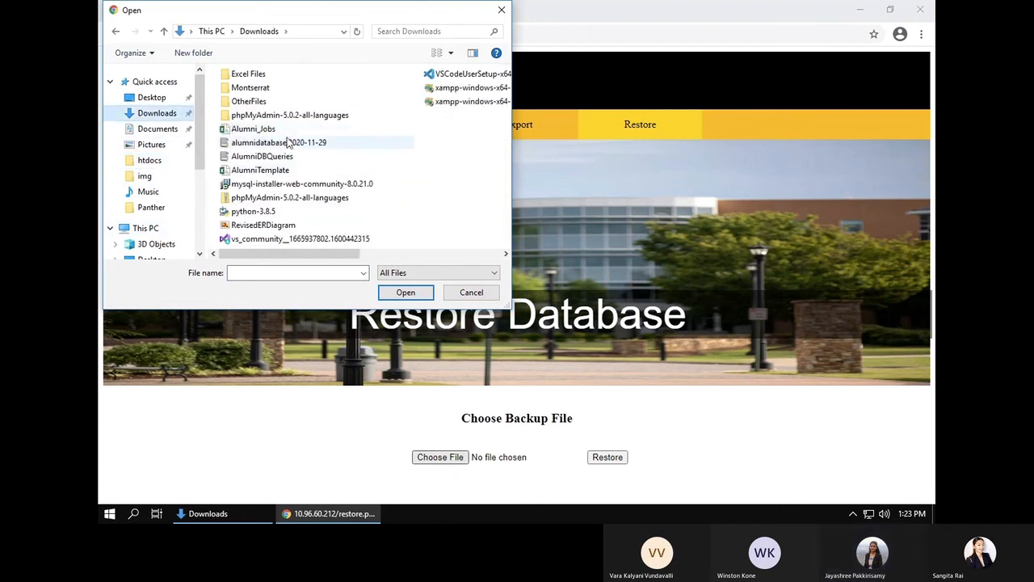
{"action": "left_click", "coordinate": [288, 143]}
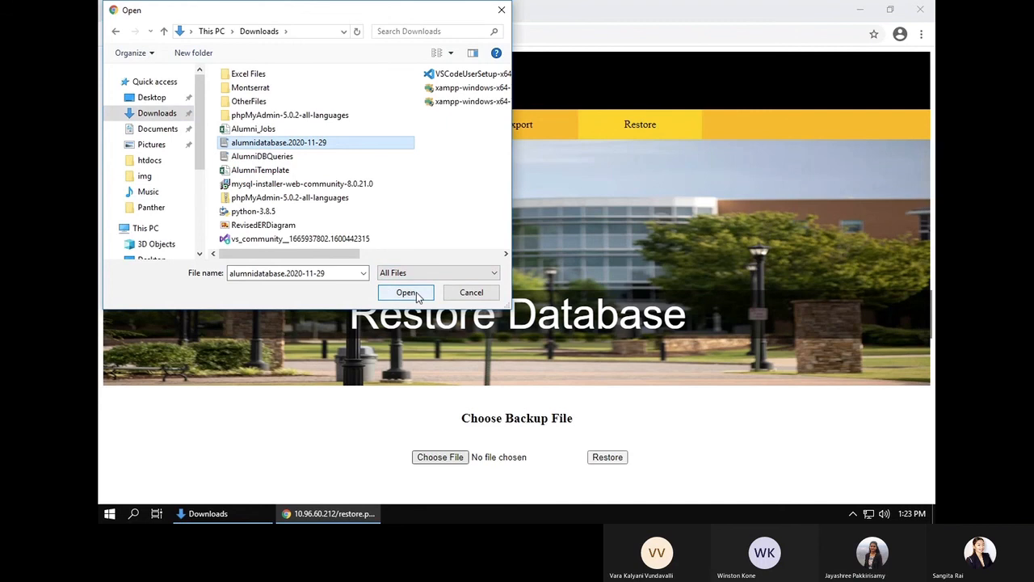
{"action": "left_click", "coordinate": [406, 292]}
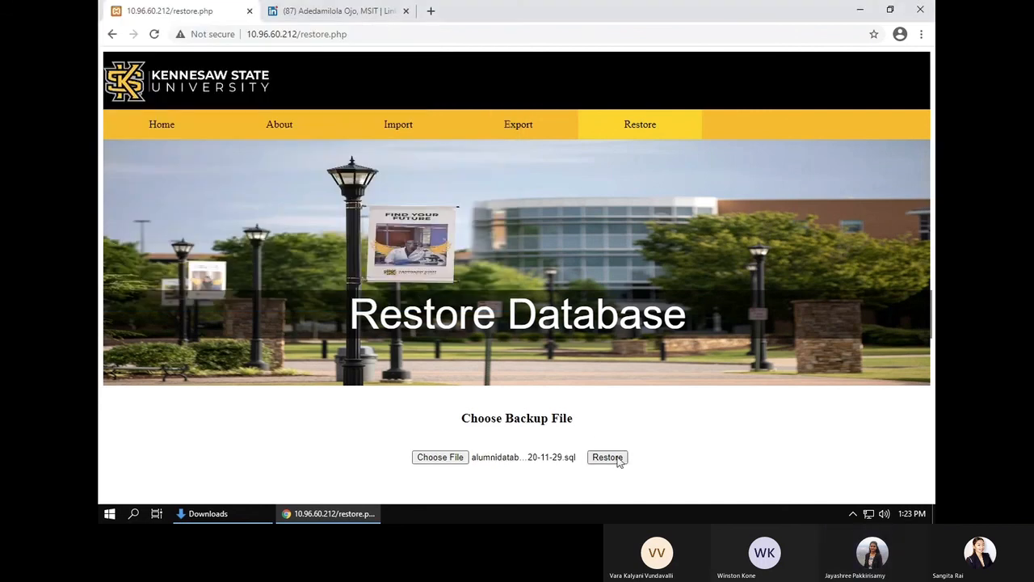
{"action": "left_click", "coordinate": [616, 458]}
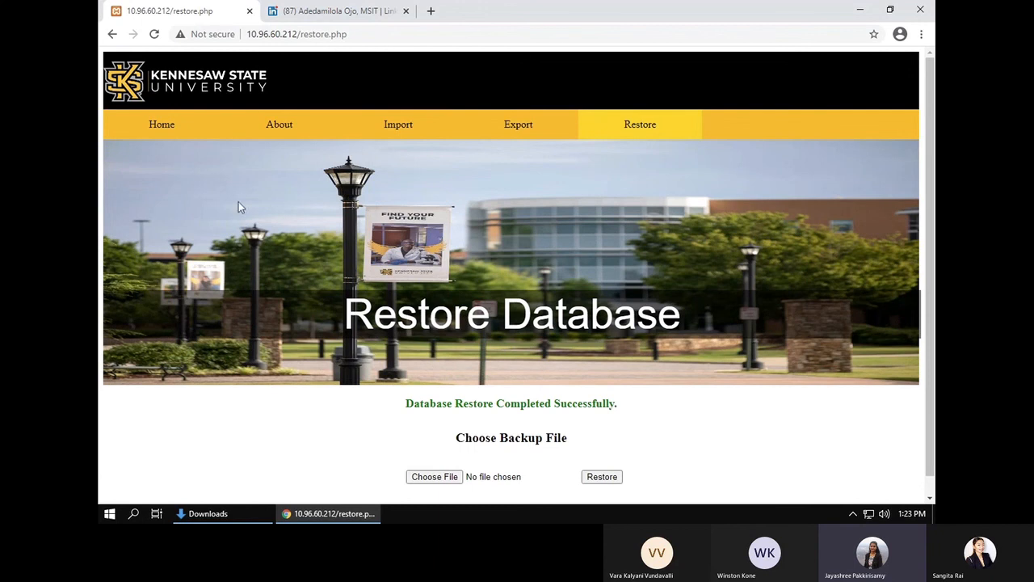
{"action": "left_click", "coordinate": [168, 139]}
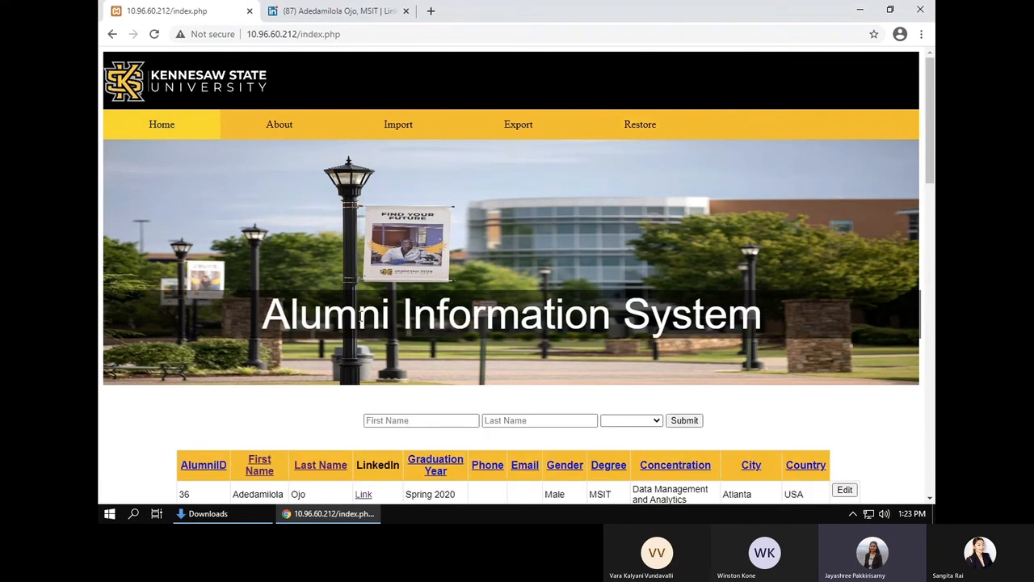
{"action": "scroll", "coordinate": [360, 318], "scroll_direction": "down", "scroll_amount": 2}
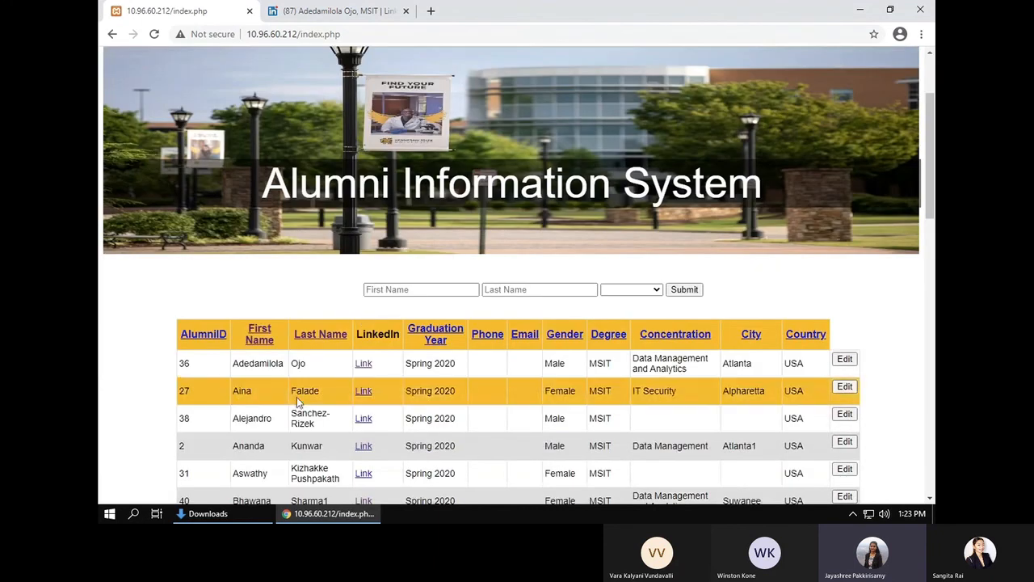
{"action": "left_click", "coordinate": [846, 389]}
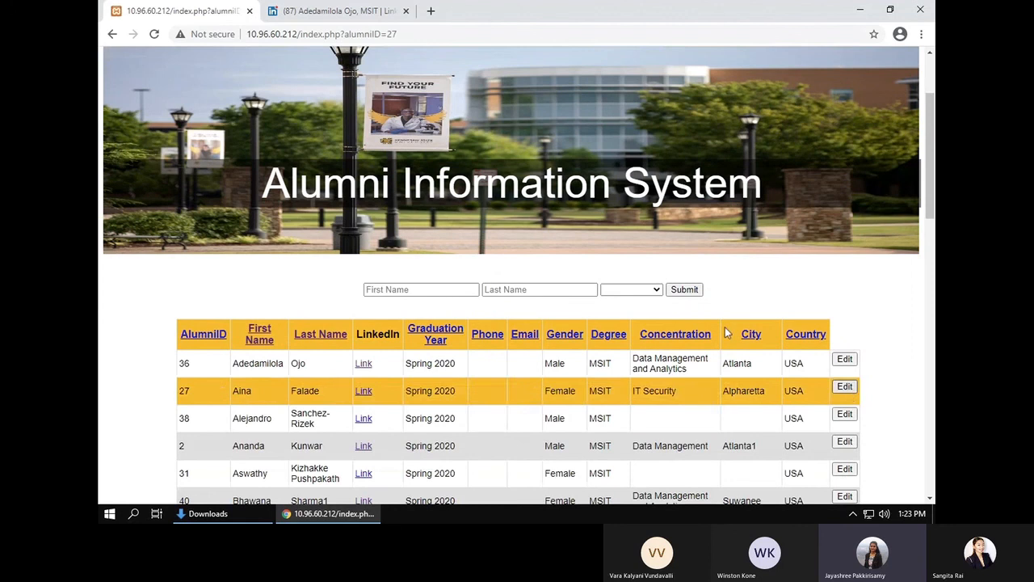
{"action": "scroll", "coordinate": [602, 388], "scroll_direction": "down", "scroll_amount": 3}
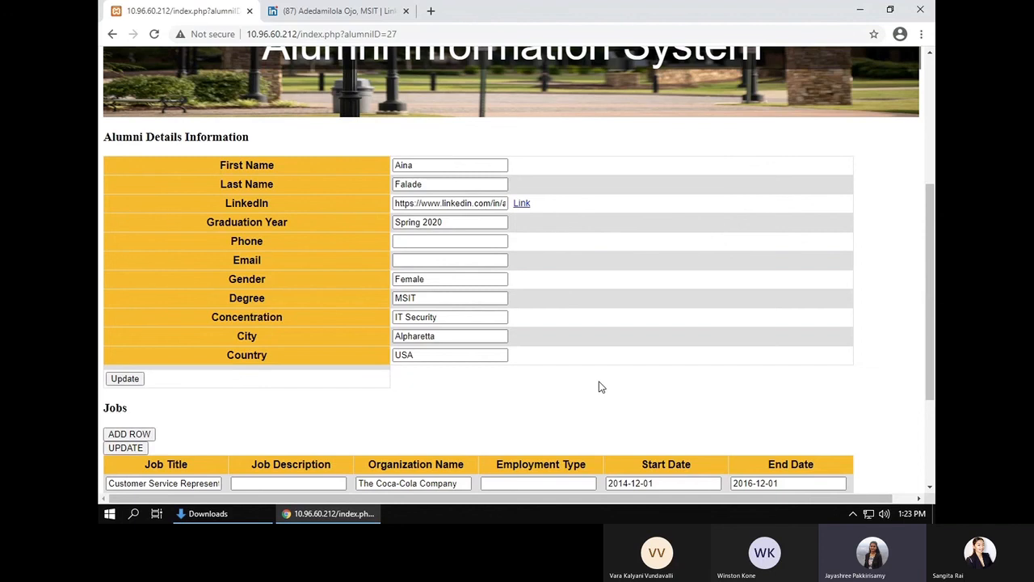
{"action": "scroll", "coordinate": [598, 387], "scroll_direction": "down", "scroll_amount": 3}
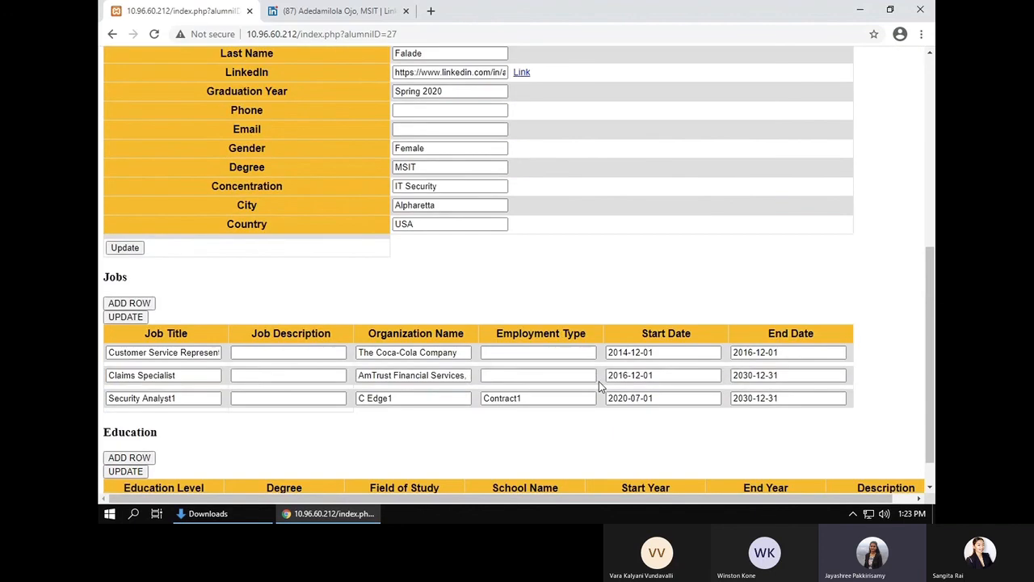
{"action": "scroll", "coordinate": [448, 445], "scroll_direction": "down", "scroll_amount": 1}
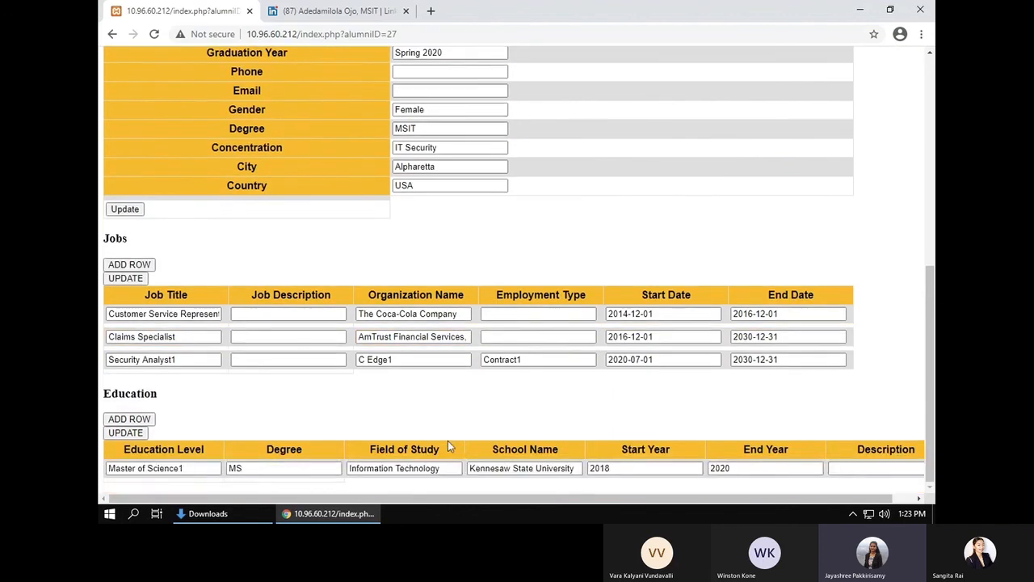
{"action": "scroll", "coordinate": [448, 446], "scroll_direction": "up", "scroll_amount": 8}
{"action": "scroll", "coordinate": [448, 446], "scroll_direction": "right", "scroll_amount": 1}
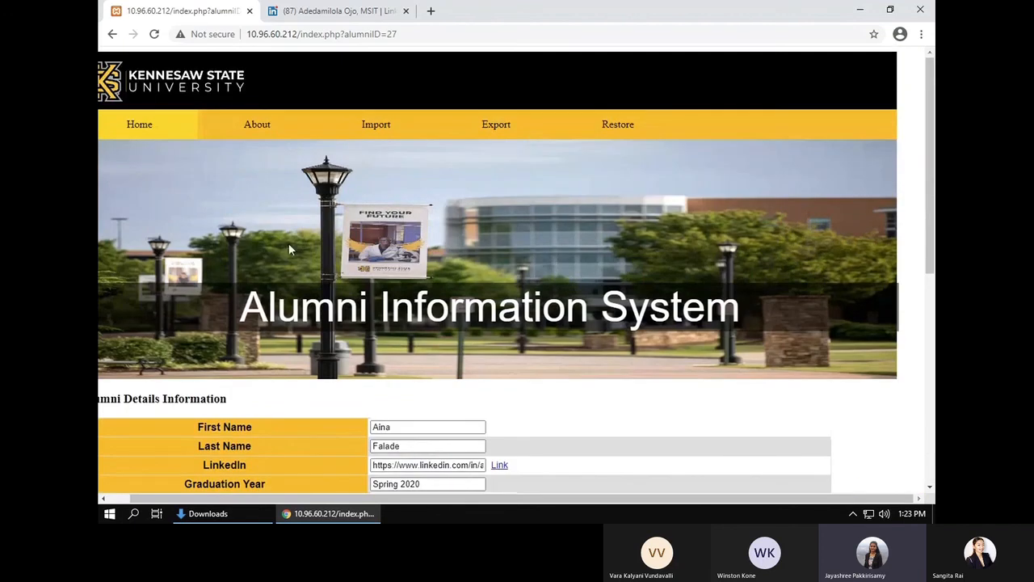
{"action": "left_click", "coordinate": [157, 132]}
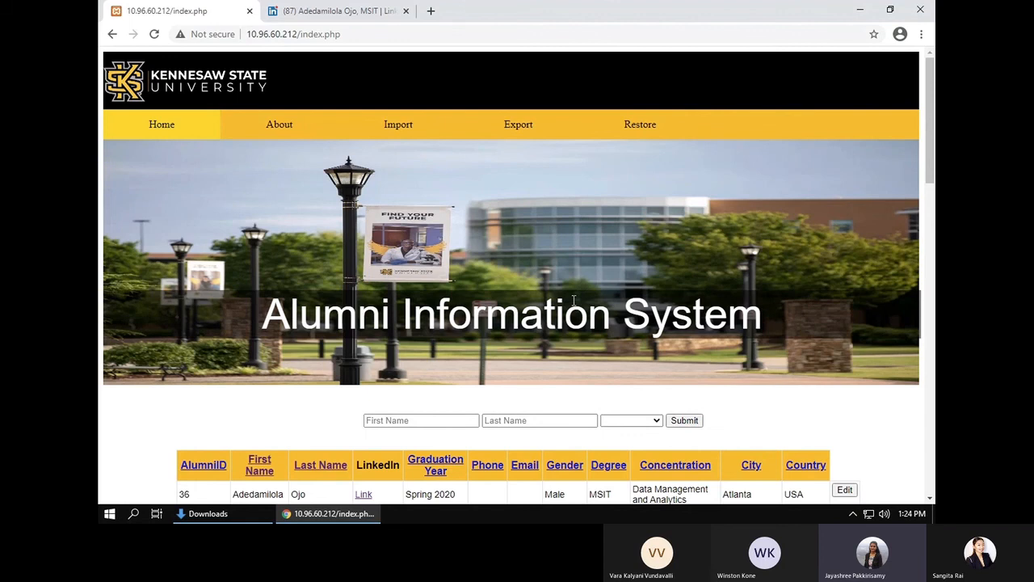
{"action": "scroll", "coordinate": [574, 300], "scroll_direction": "down", "scroll_amount": 3}
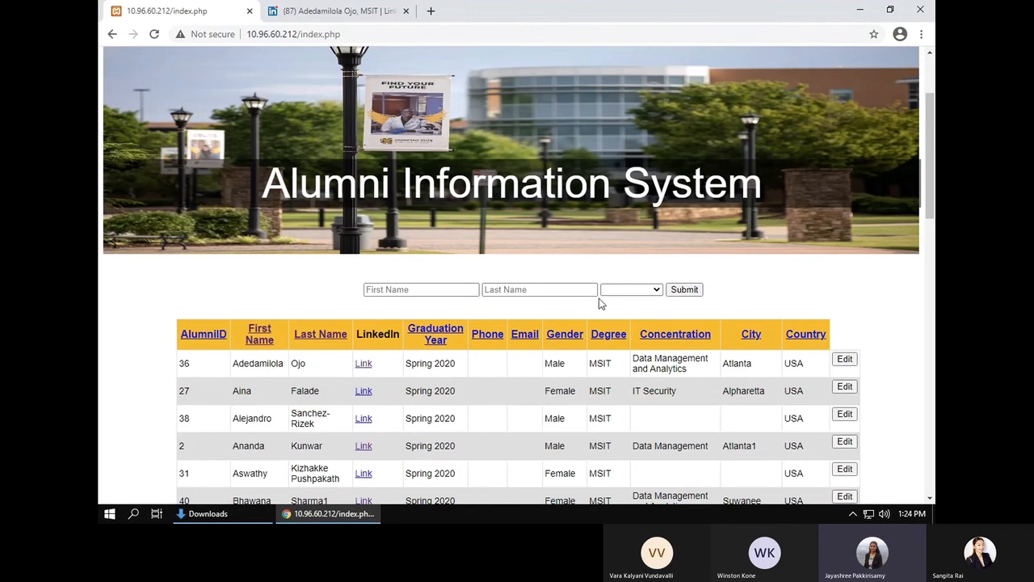
{"action": "scroll", "coordinate": [574, 246], "scroll_direction": "up", "scroll_amount": 3}
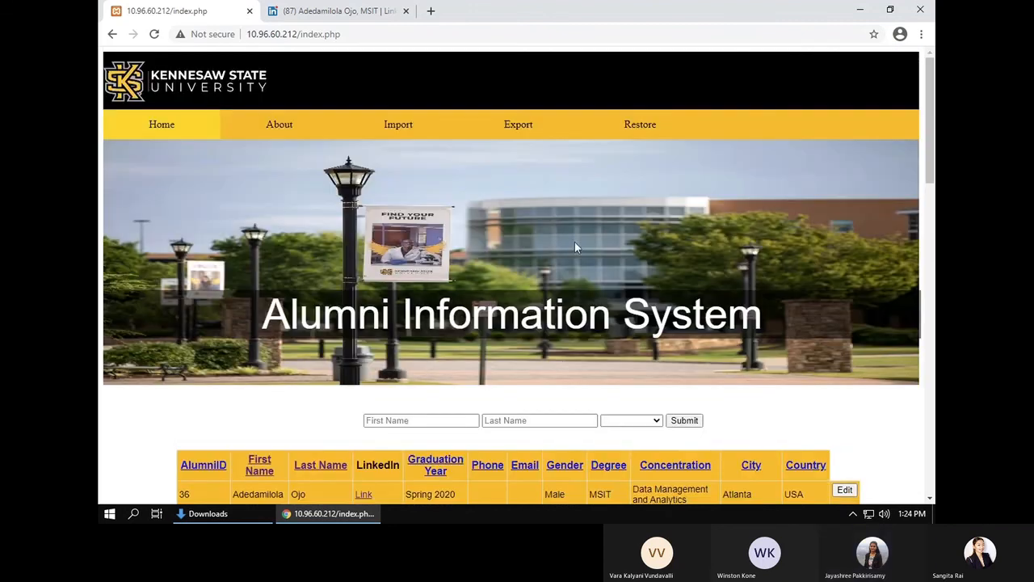
{"action": "left_click", "coordinate": [639, 130]}
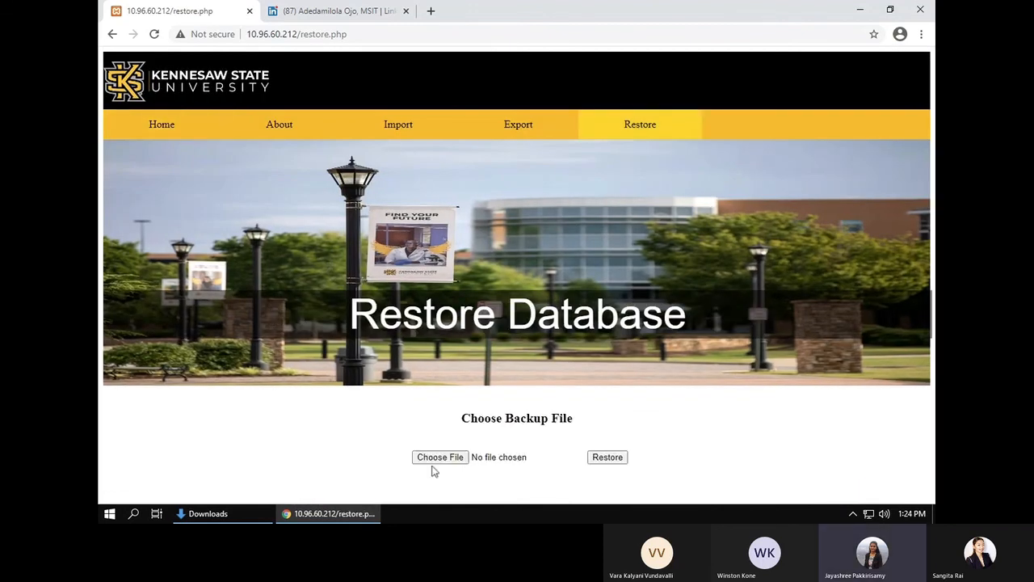
{"action": "left_click", "coordinate": [434, 457]}
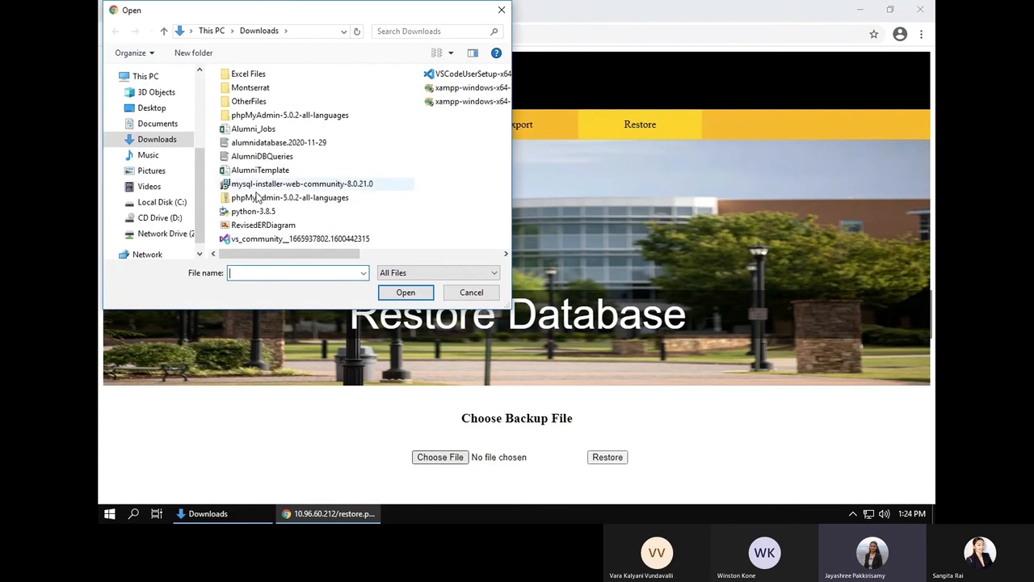
{"action": "left_click", "coordinate": [259, 171]}
{"action": "left_click", "coordinate": [408, 292]}
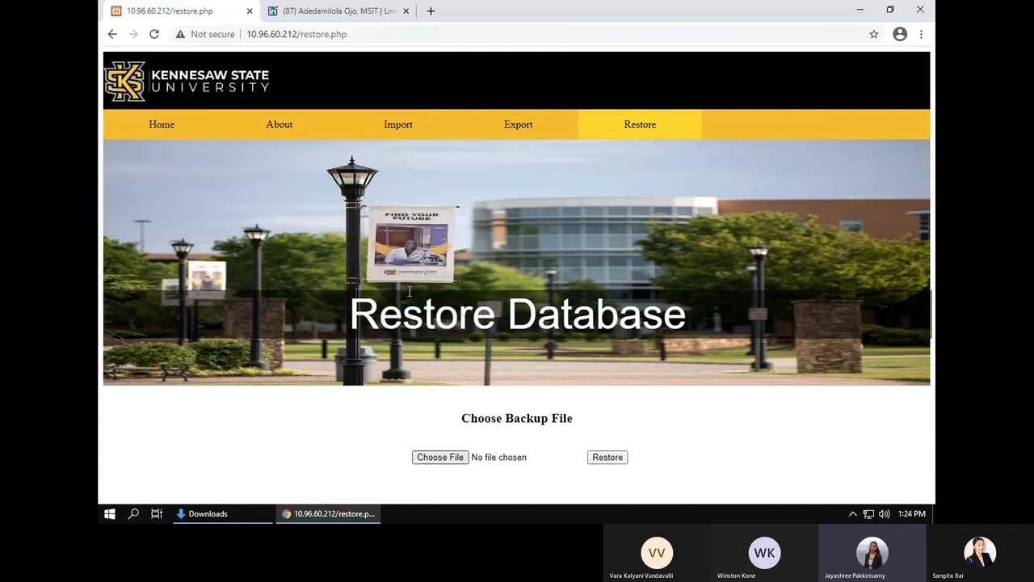
{"action": "left_click", "coordinate": [602, 458]}
{"action": "scroll", "coordinate": [604, 459], "scroll_direction": "down", "scroll_amount": 1}
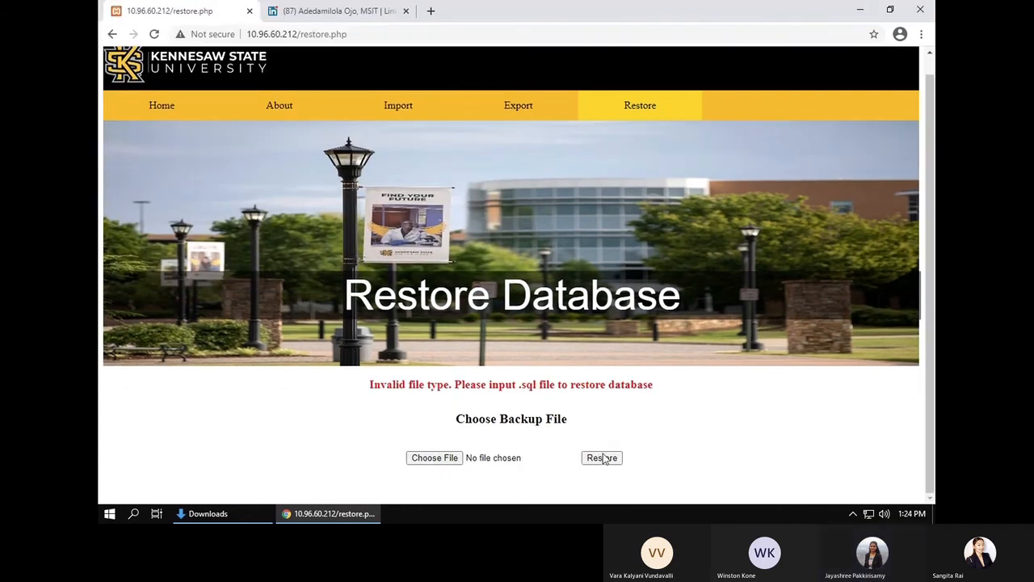
{"action": "left_click", "coordinate": [510, 457]}
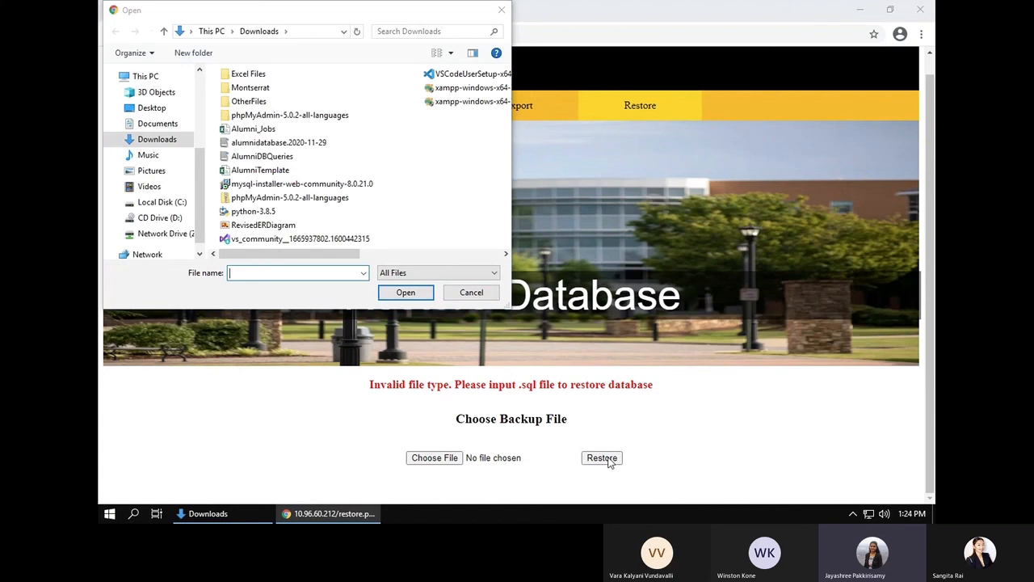
{"action": "left_click", "coordinate": [470, 293]}
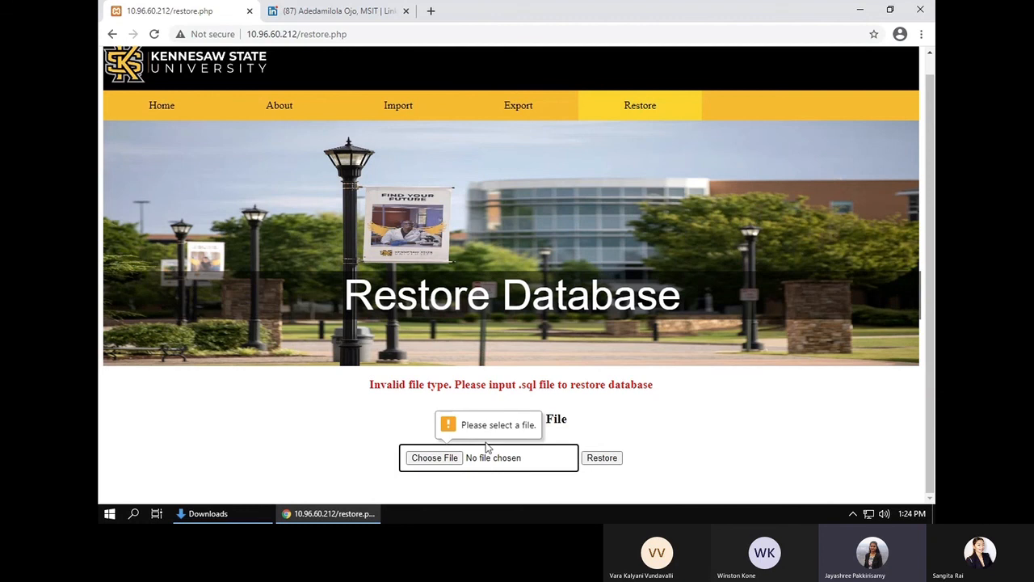
{"action": "left_click", "coordinate": [168, 107]}
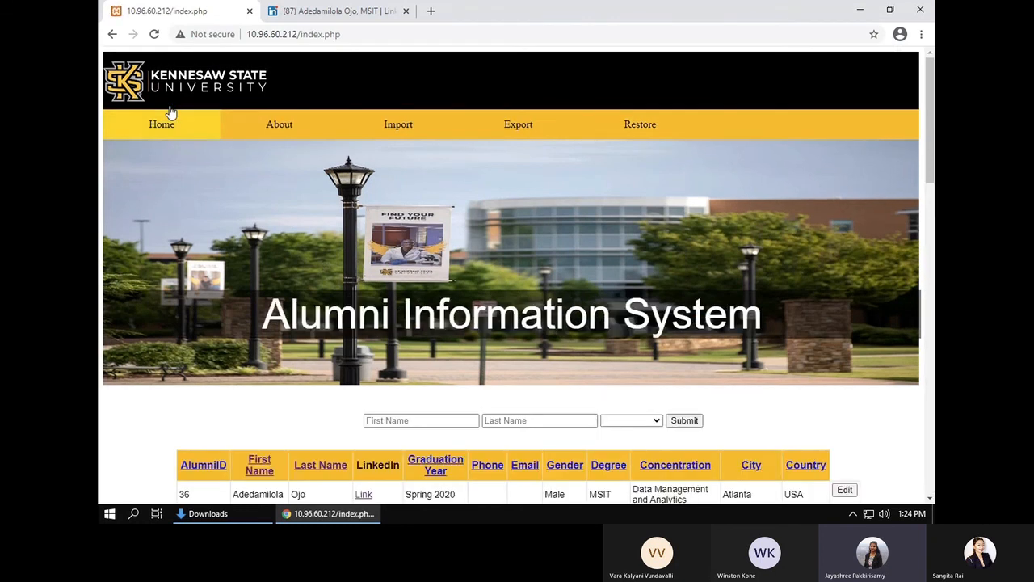